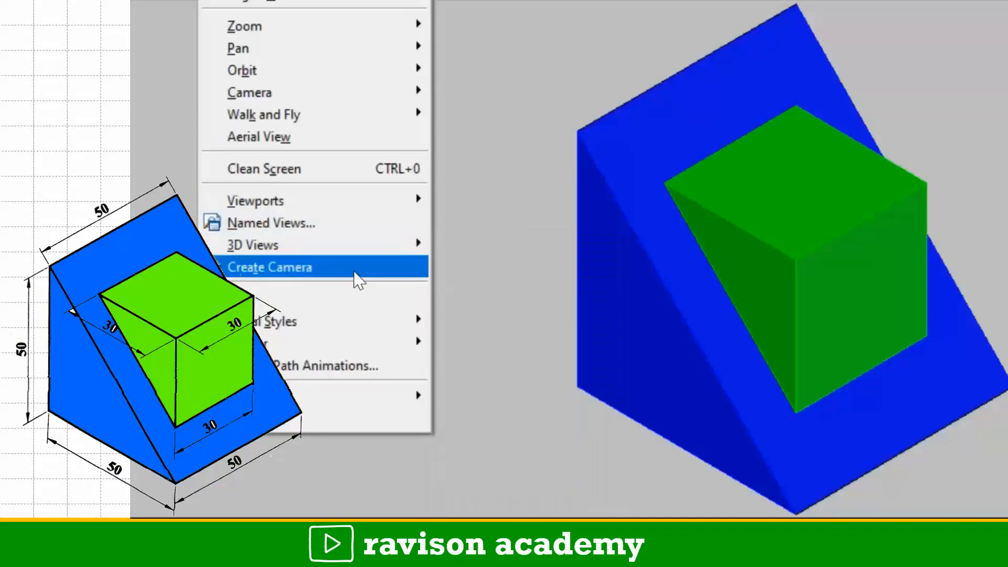
# Examine the finished wedge-and-block model in the Top, Left, Right, Front and SE Isometric views
pyautogui.moveTo(353, 247)
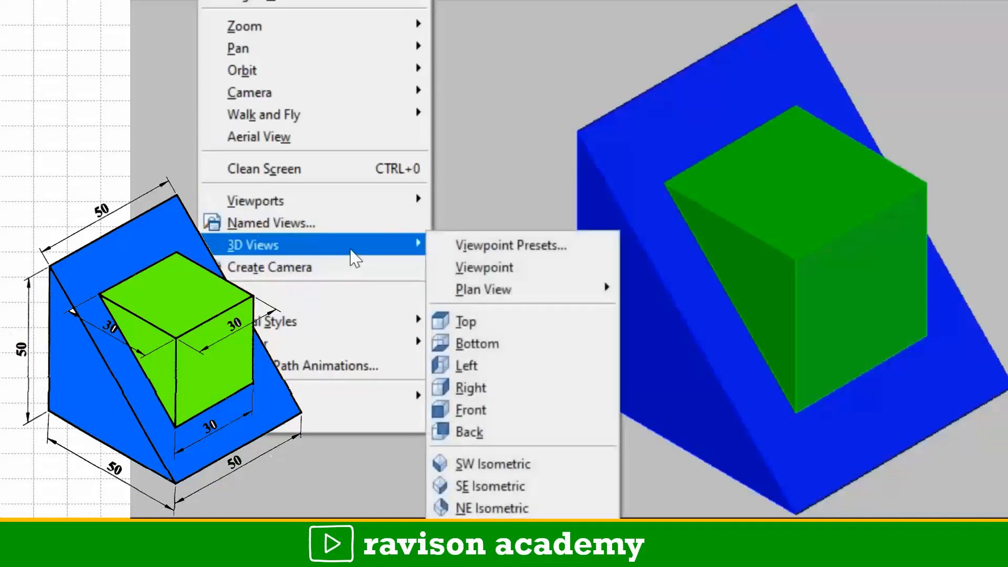
pyautogui.click(496, 330)
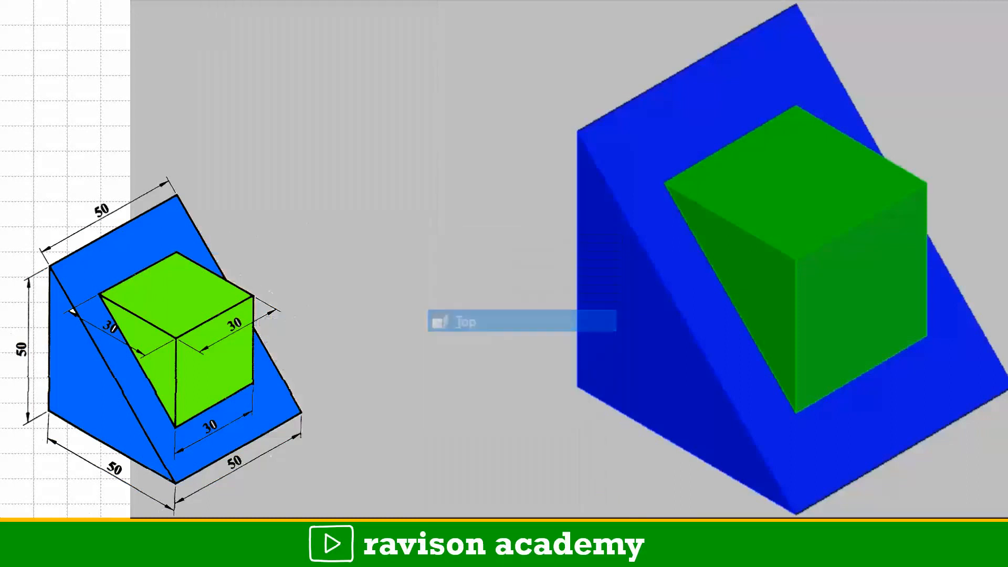
pyautogui.click(220, 1)
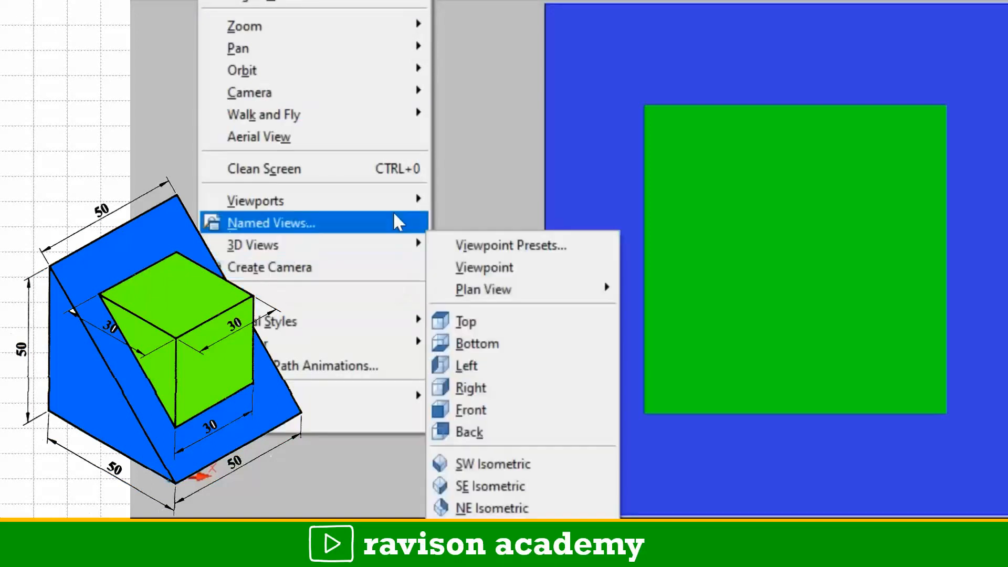
pyautogui.moveTo(382, 243)
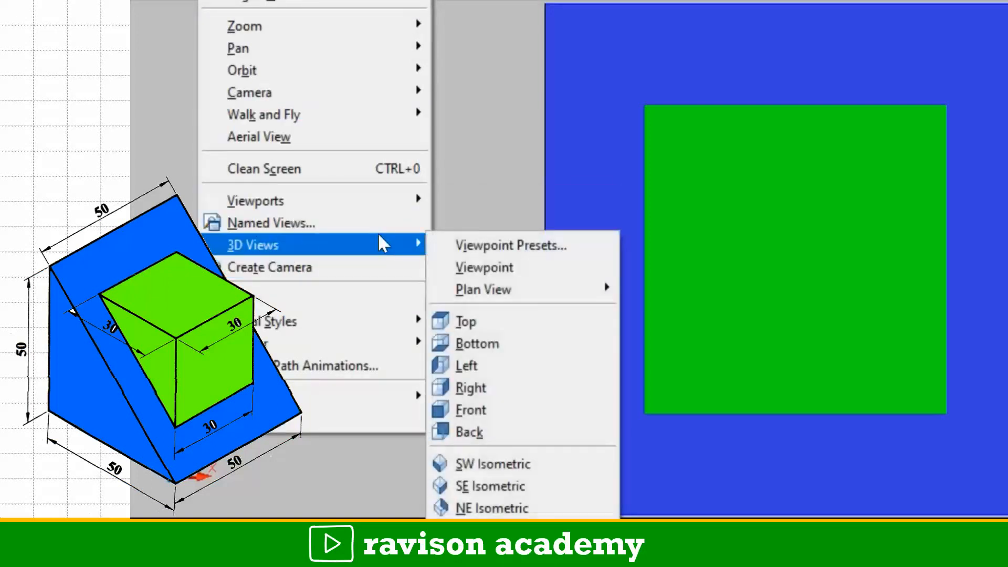
pyautogui.click(475, 368)
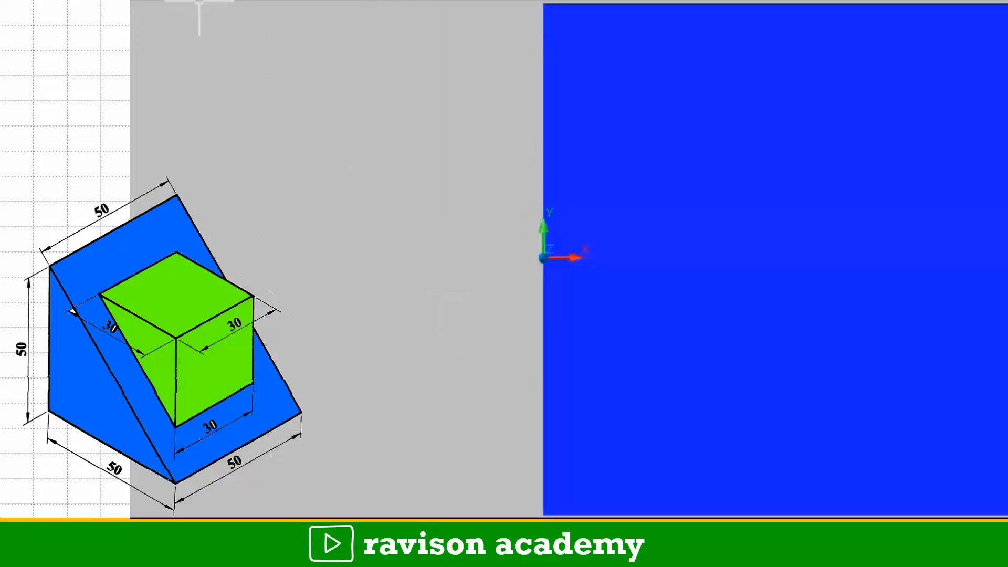
pyautogui.click(200, 2)
pyautogui.moveTo(296, 244)
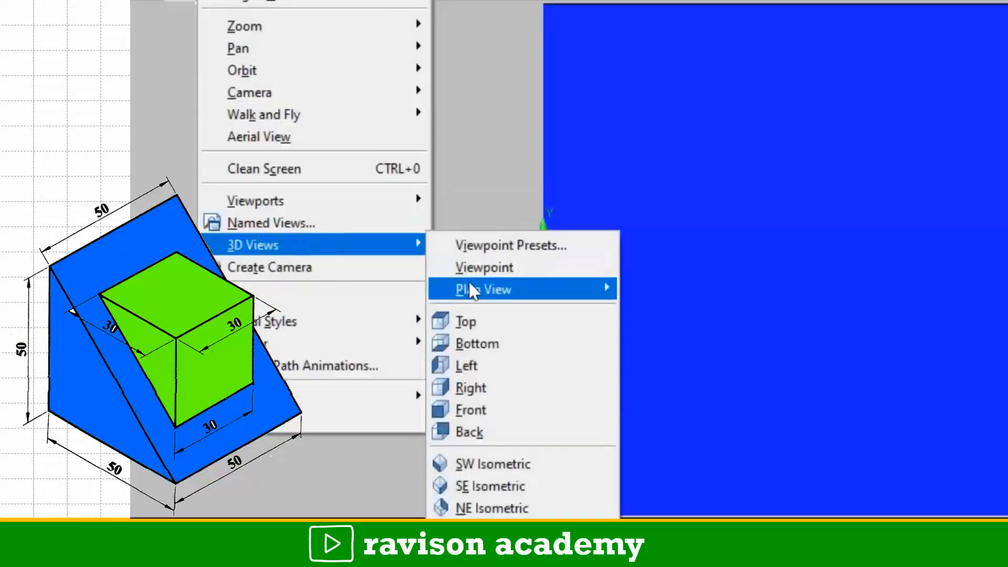
pyautogui.click(483, 389)
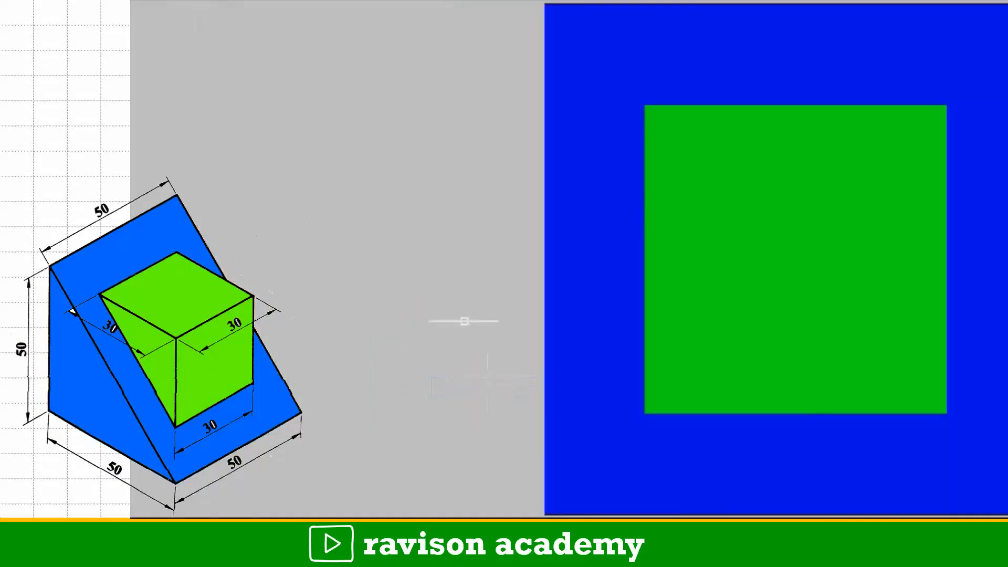
pyautogui.click(208, 1)
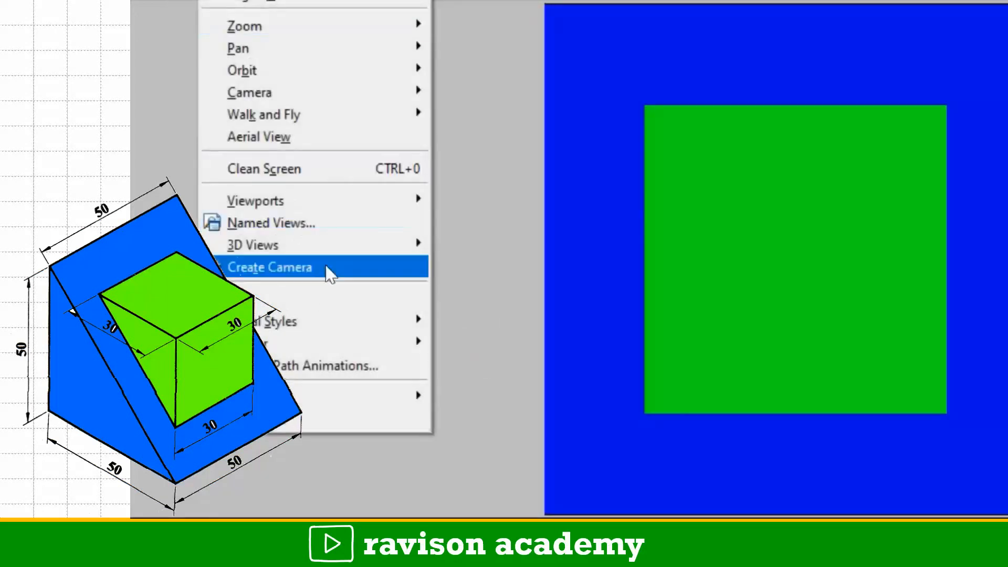
pyautogui.moveTo(338, 246)
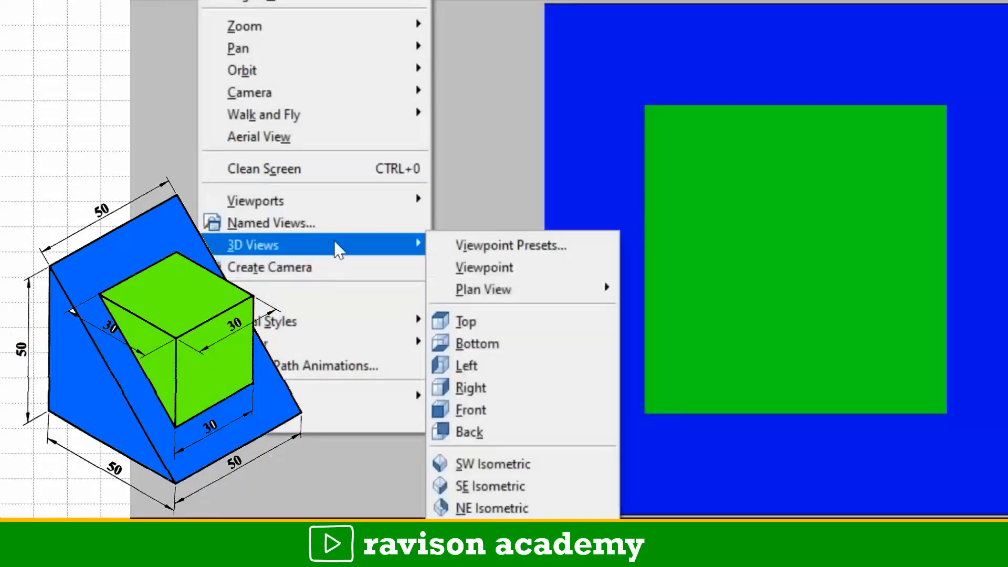
pyautogui.click(493, 410)
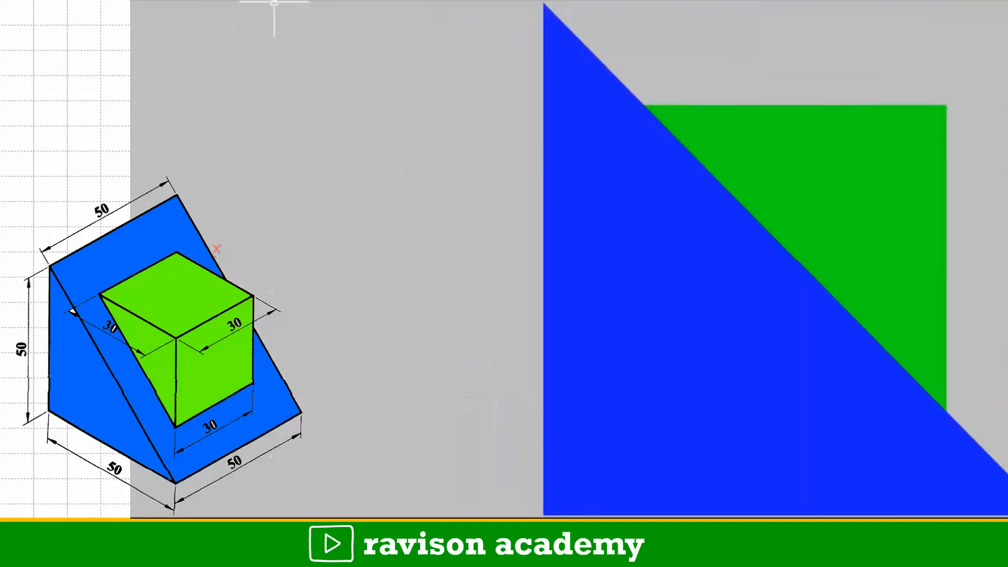
pyautogui.click(211, 2)
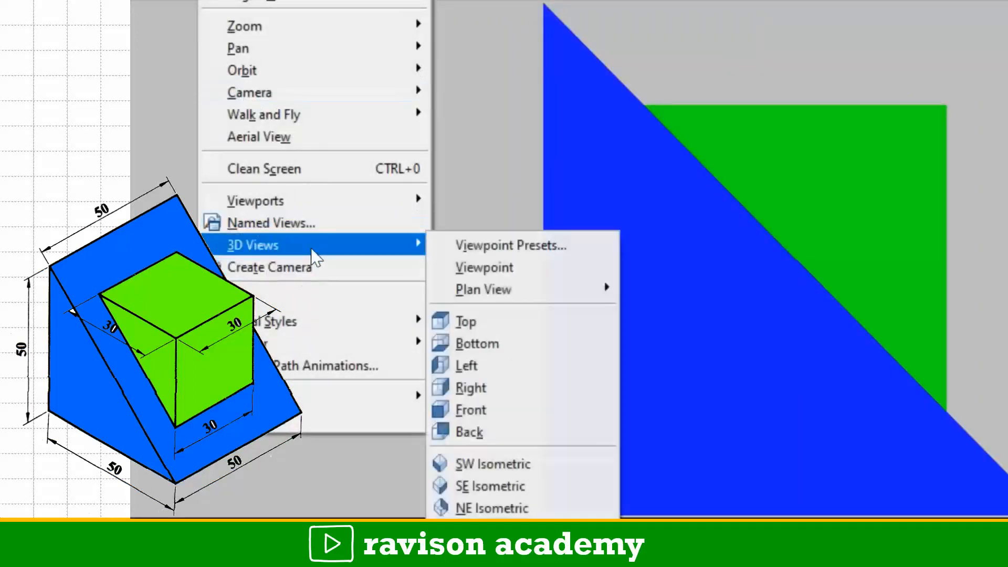
pyautogui.moveTo(349, 245)
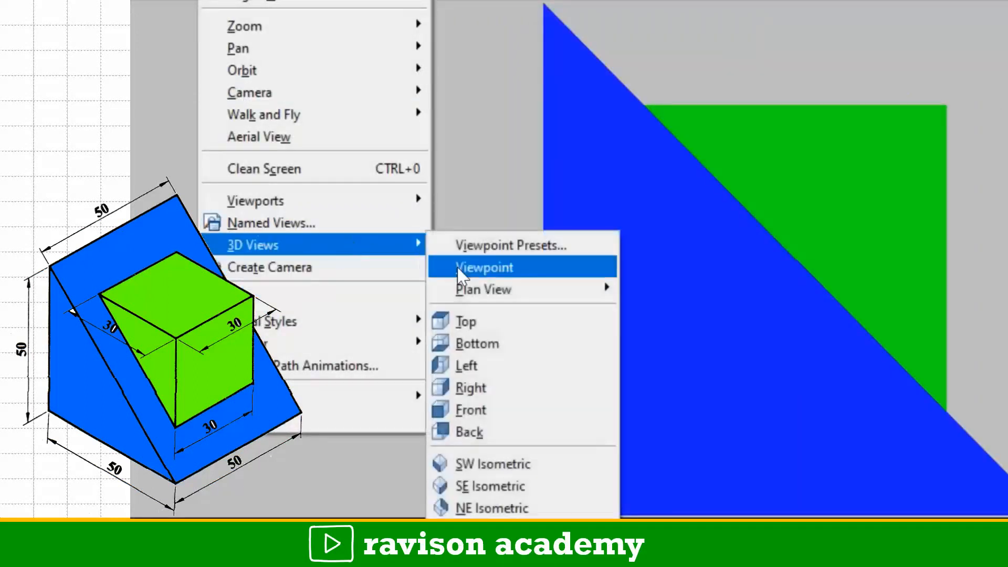
pyautogui.click(496, 487)
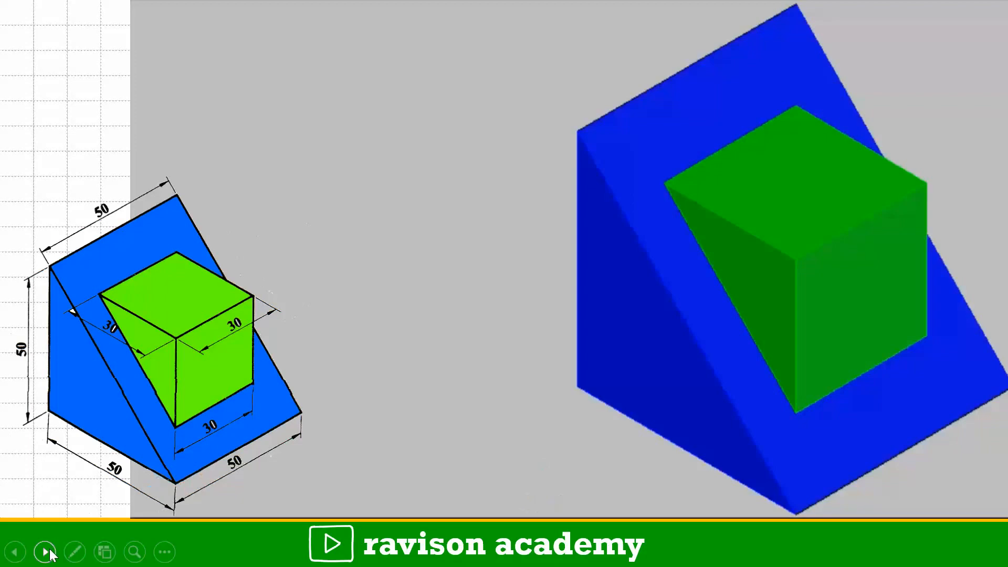
pyautogui.click(50, 551)
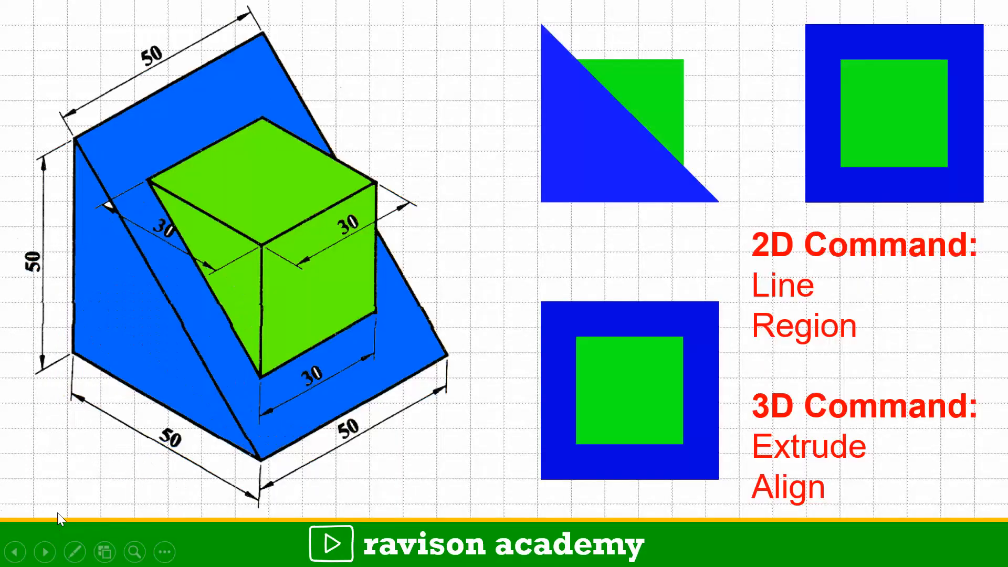
pyautogui.click(46, 551)
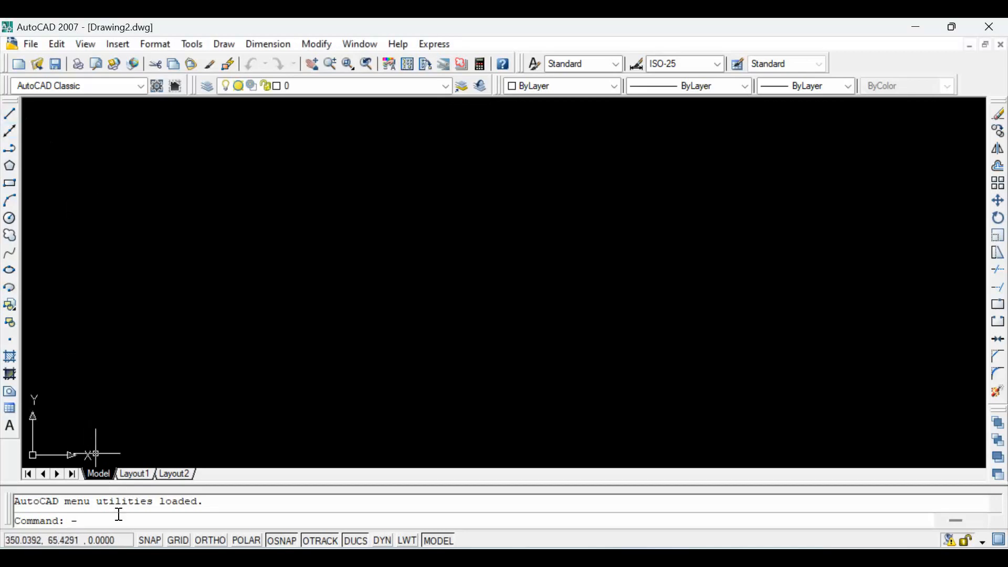
# Configure the drawing units with Decimal length type and a length precision of 0
pyautogui.press('Escape')
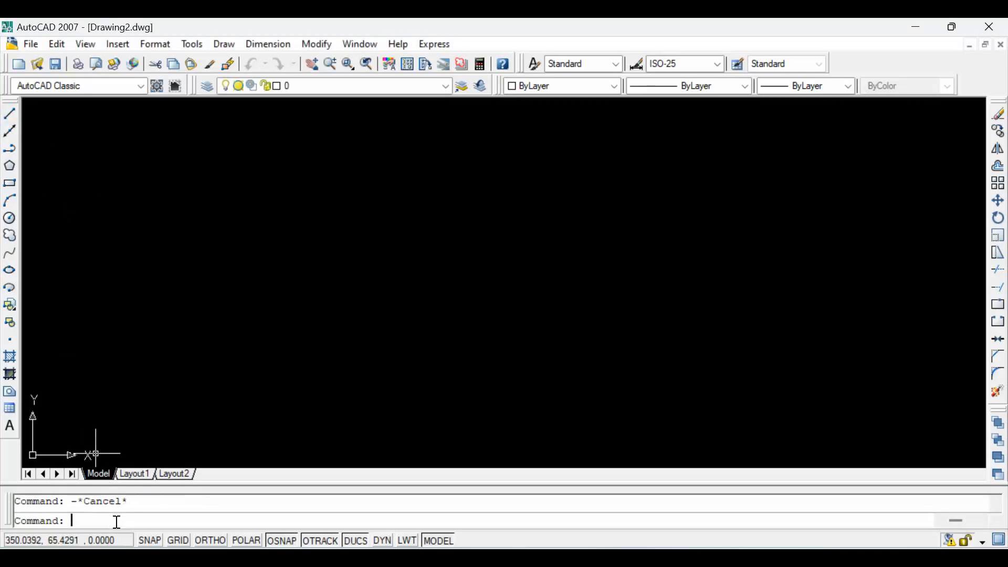
pyautogui.write('uniy')
pyautogui.write('ts')
pyautogui.press('Return')
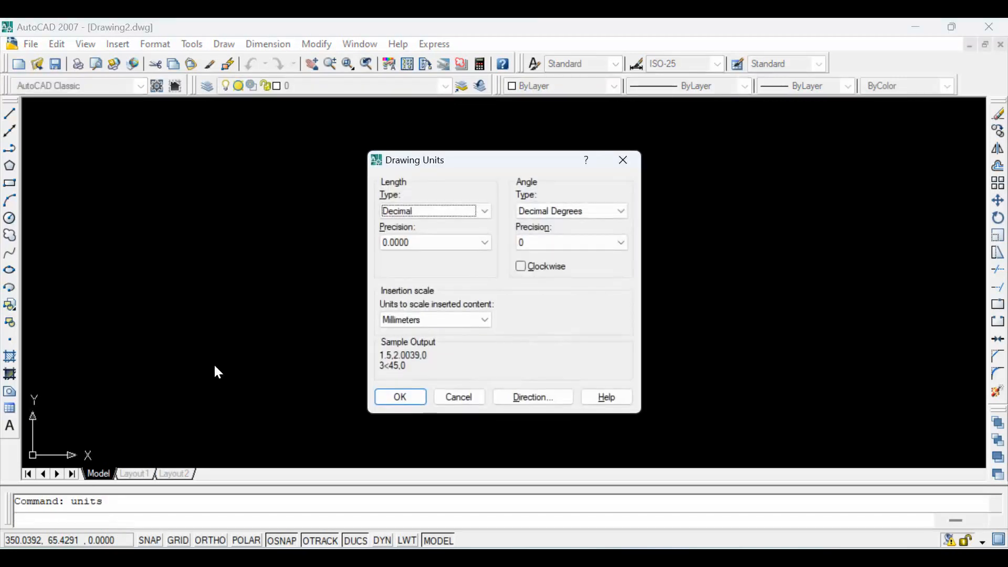
pyautogui.click(425, 209)
pyautogui.click(417, 237)
pyautogui.click(426, 242)
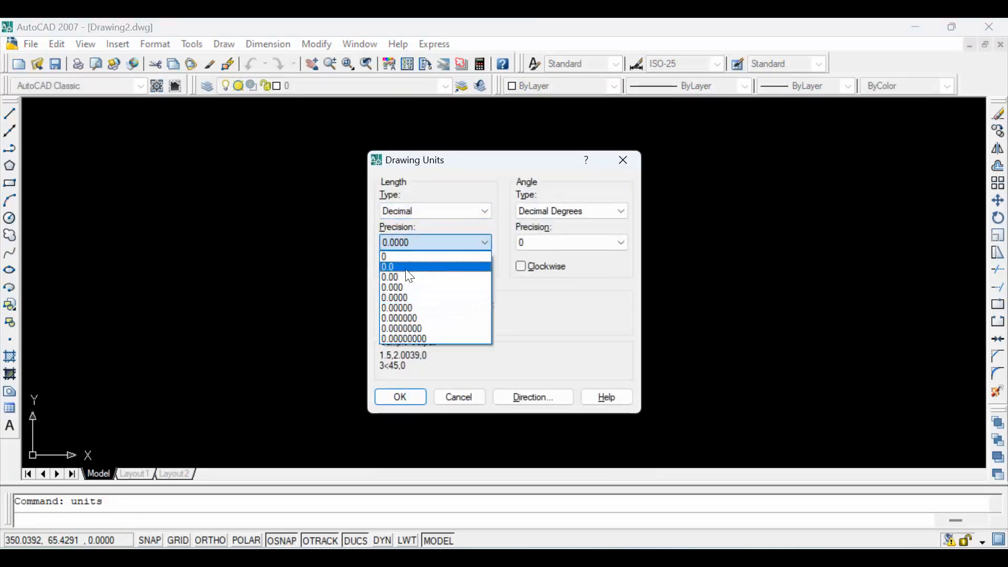
pyautogui.click(415, 255)
pyautogui.click(405, 398)
# Set the drawing limits from 0,0 to 100,100 and zoom to show the whole area
pyautogui.write('limits')
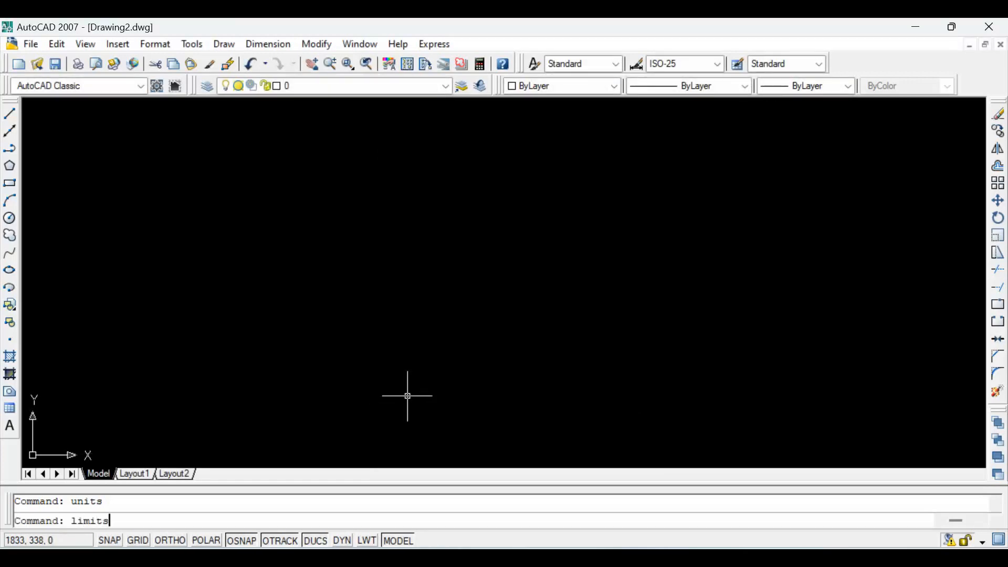
pyautogui.press('Return')
pyautogui.press('Return')
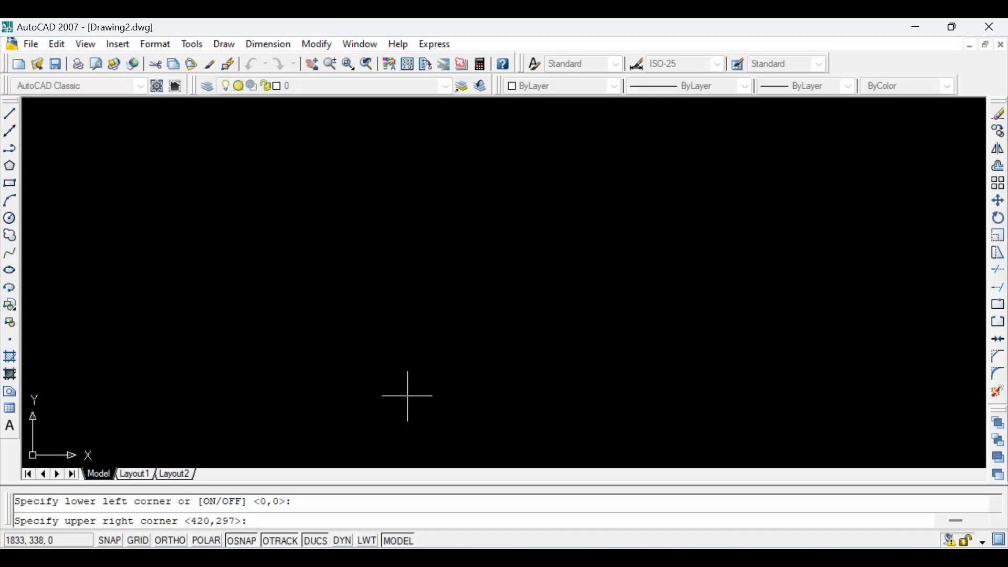
pyautogui.write('100,100')
pyautogui.press('Return')
pyautogui.write('z')
pyautogui.press('Return')
pyautogui.write('a')
pyautogui.press('Return')
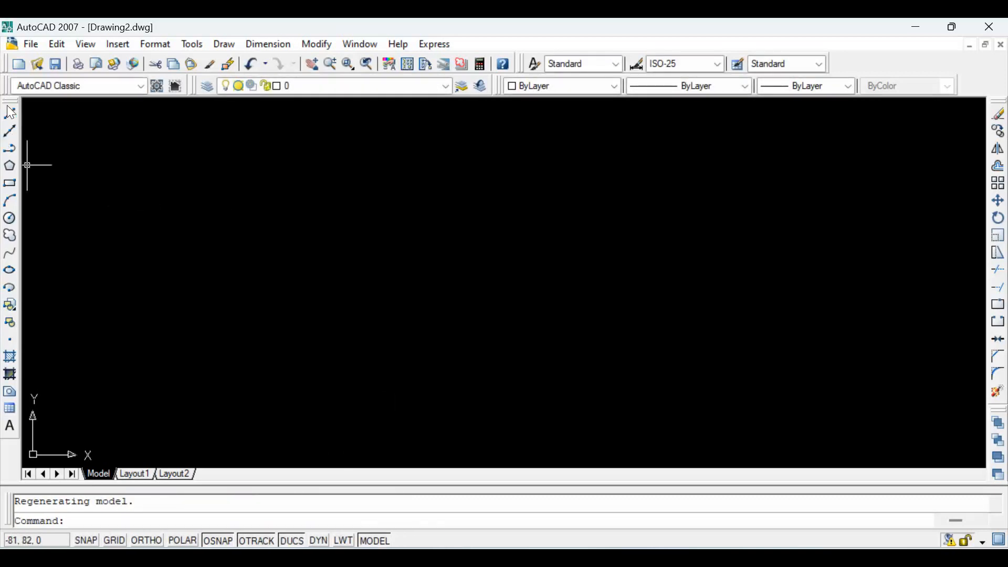
# Switch the empty drawing to the Front 3D view as the working plane
pyautogui.click(85, 44)
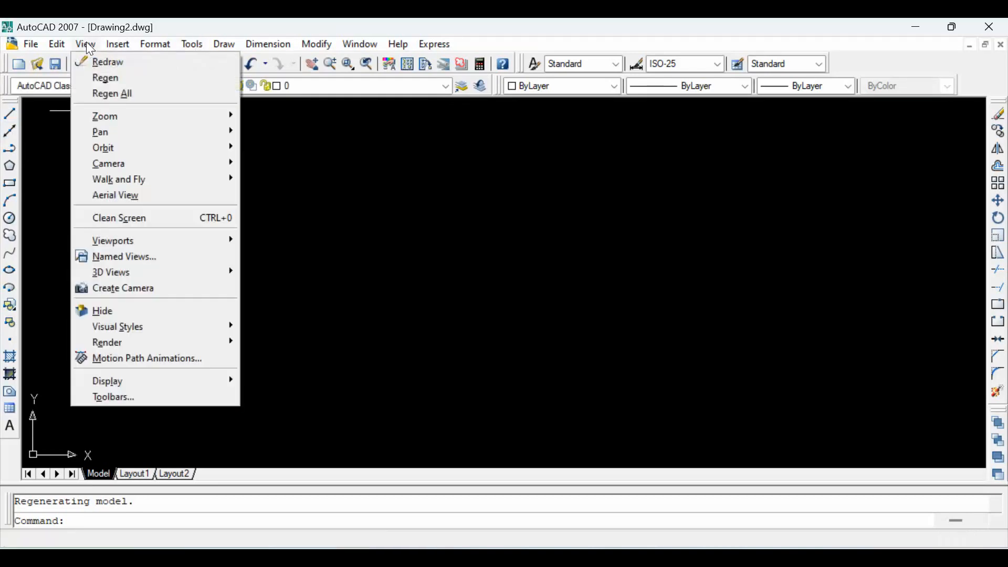
pyautogui.moveTo(168, 273)
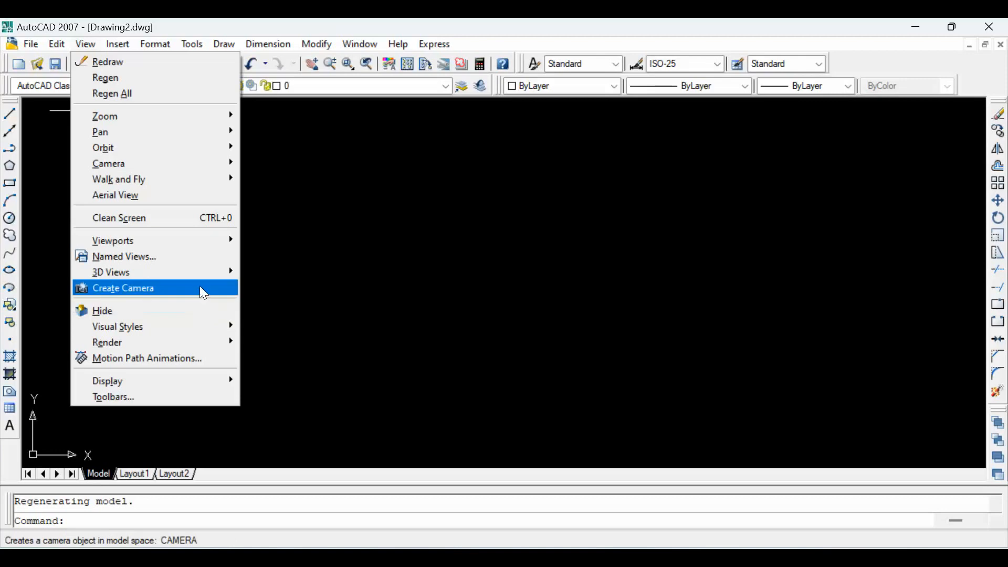
pyautogui.moveTo(204, 272)
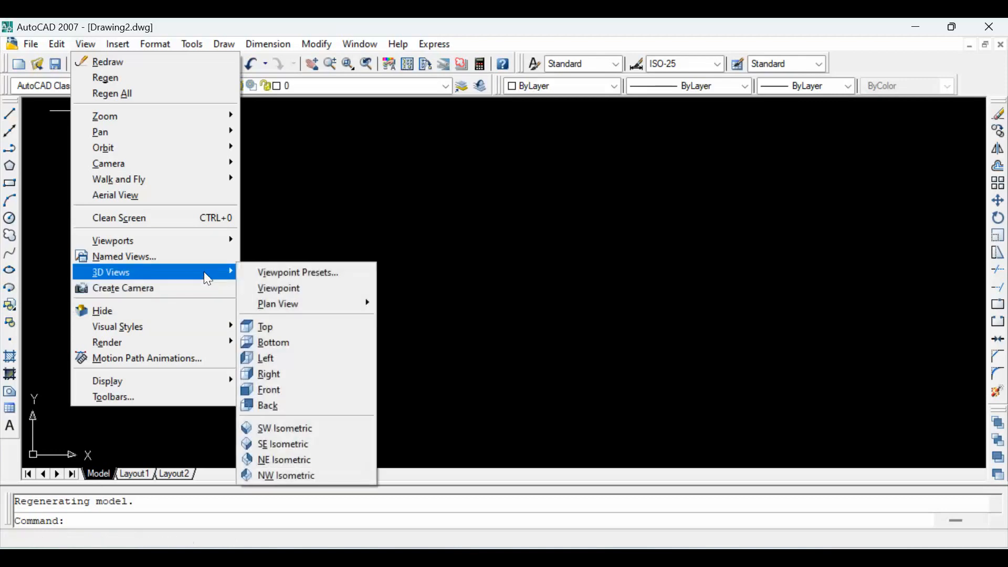
pyautogui.click(315, 392)
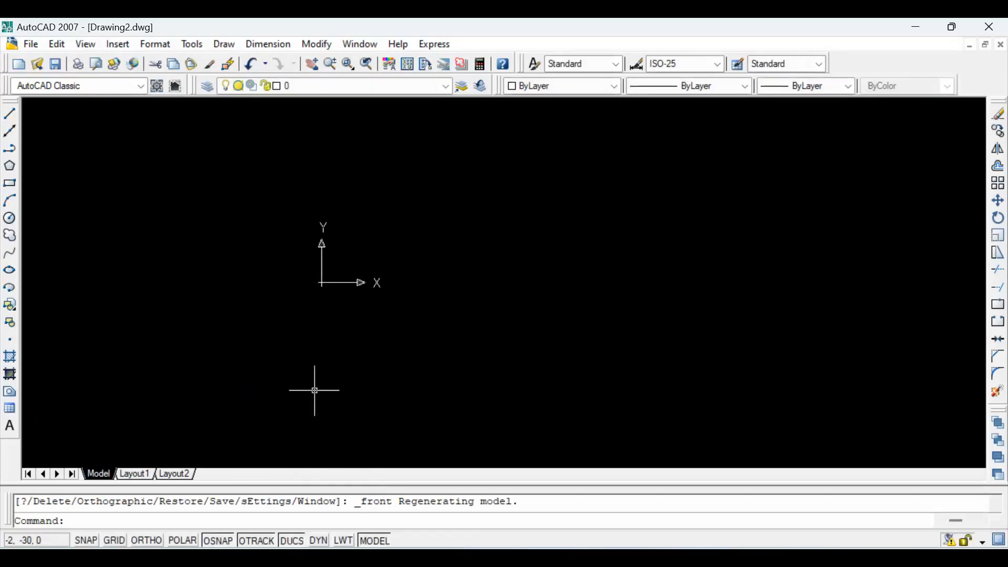
# Draw a closed right triangle with Ortho on, using a 50 vertical side downward and a 50 horizontal base to the right
pyautogui.write('l')
pyautogui.press('Return')
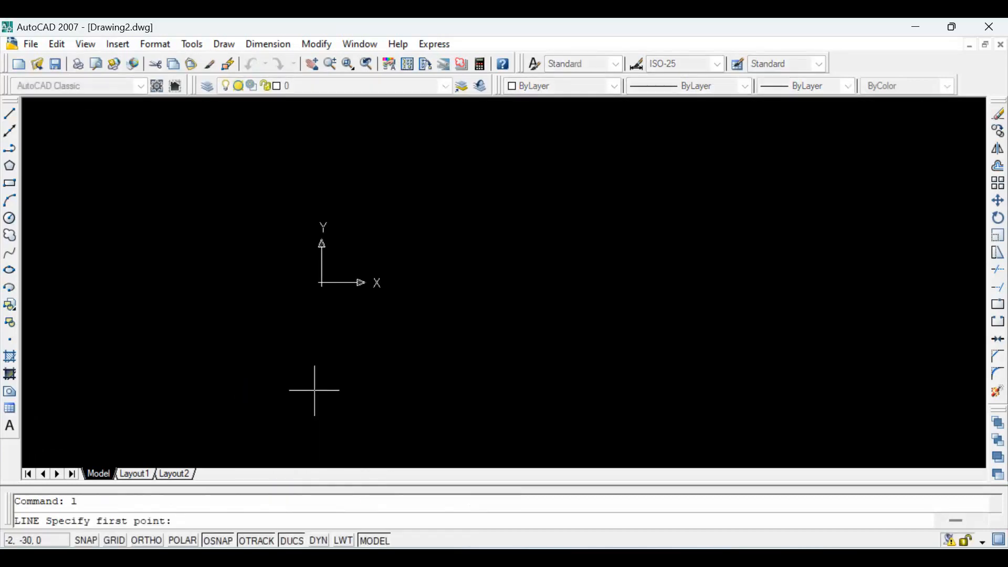
pyautogui.click(480, 237)
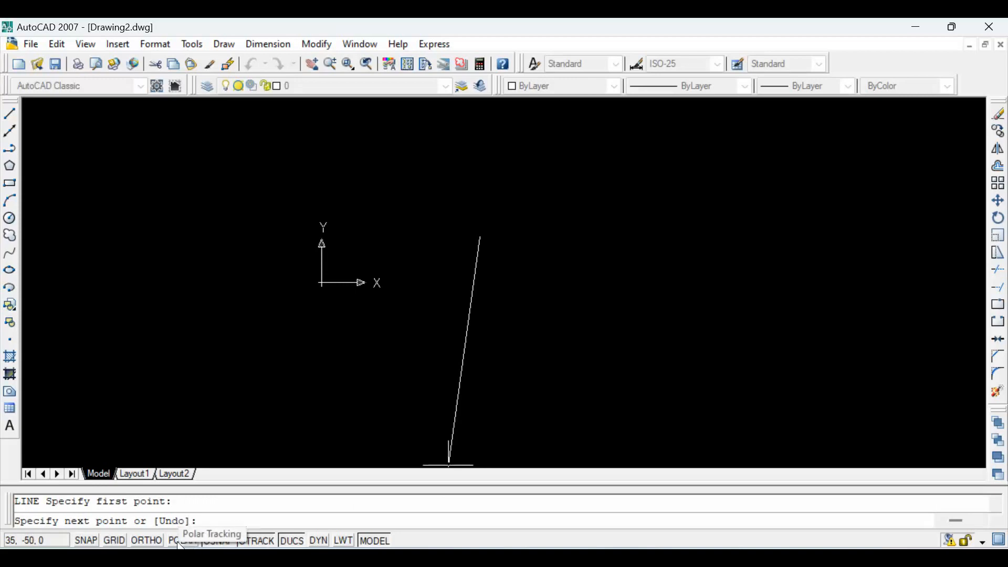
pyautogui.click(148, 541)
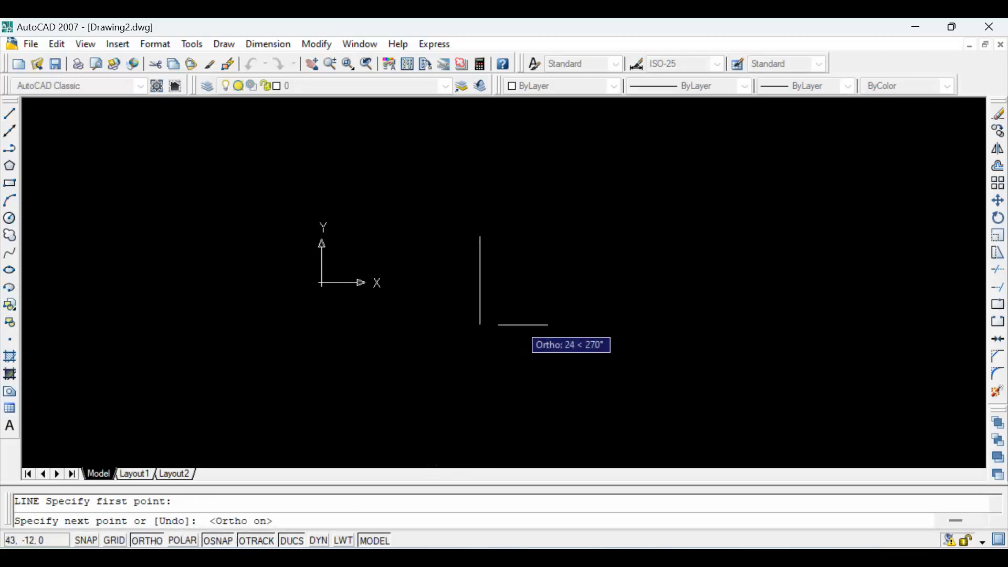
pyautogui.write('50')
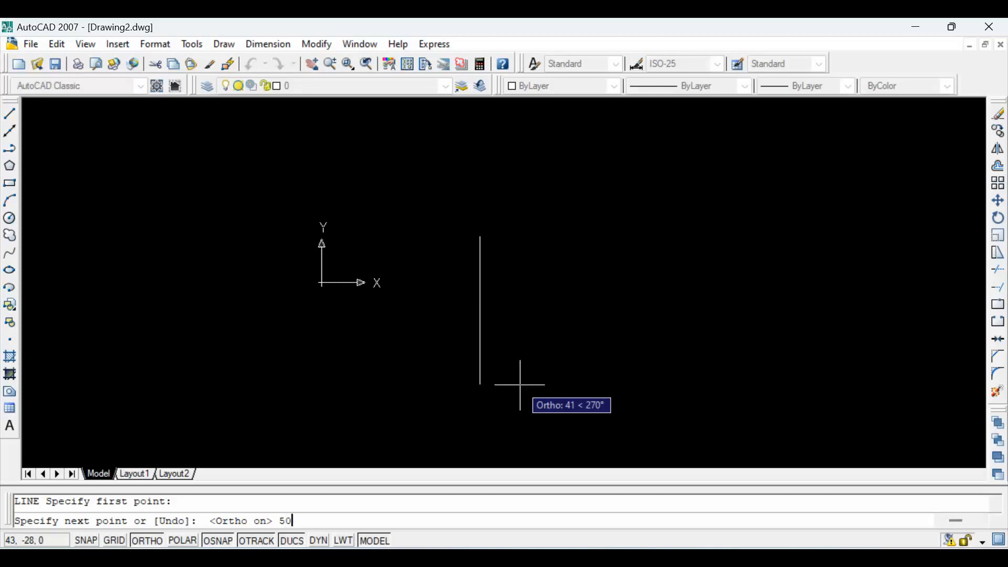
pyautogui.press('Return')
pyautogui.write('50')
pyautogui.press('Return')
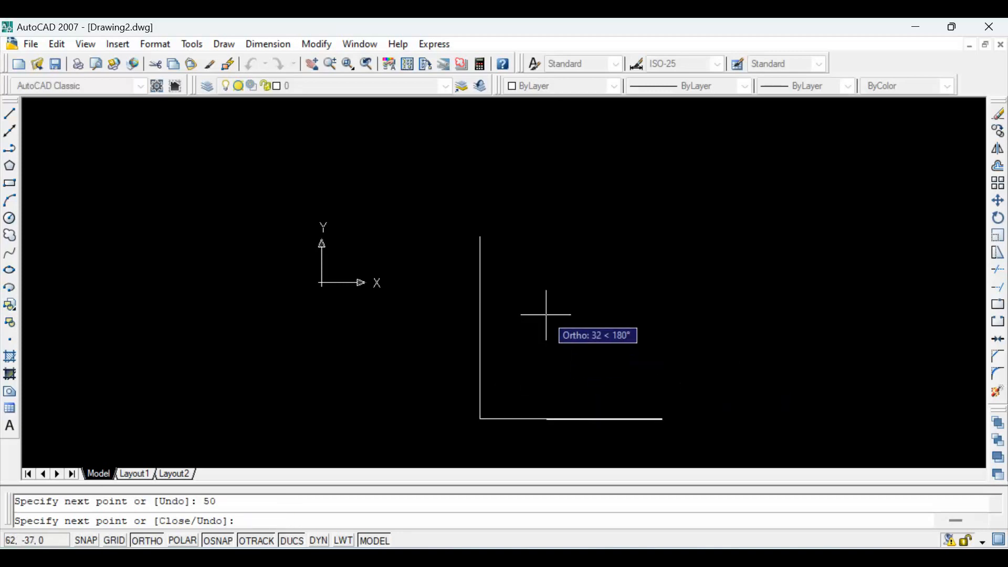
pyautogui.write('c')
pyautogui.press('Return')
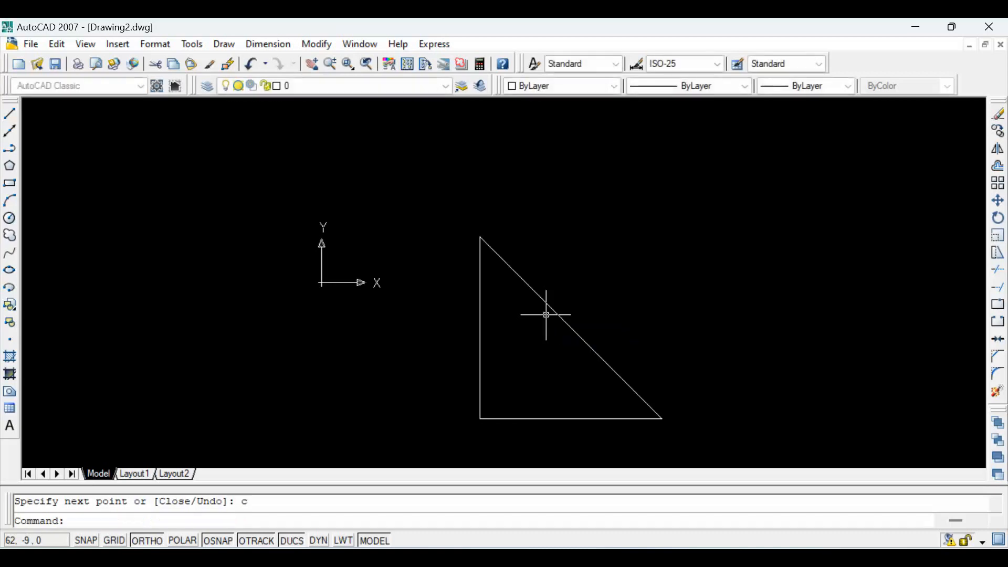
pyautogui.press('Escape')
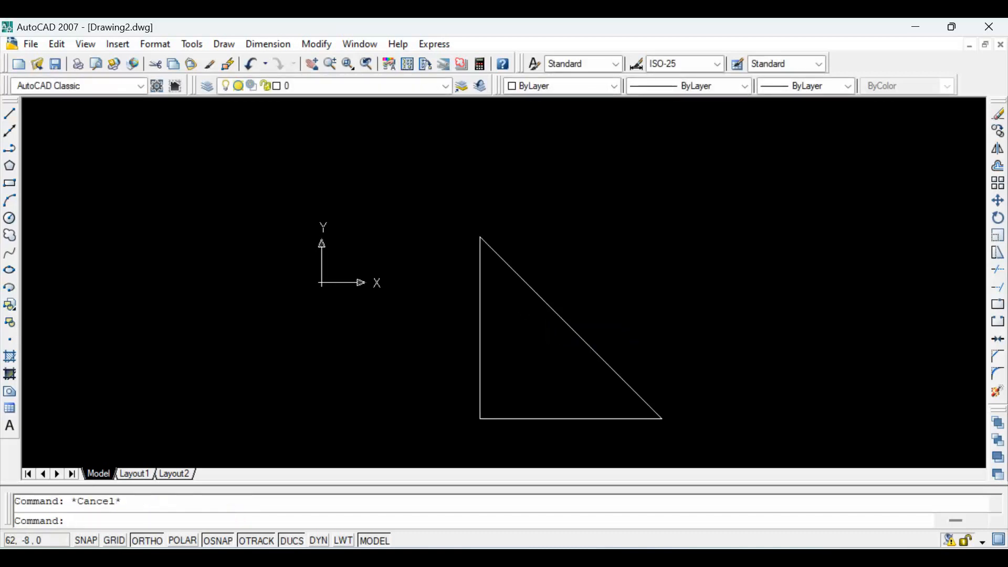
# Show the triangle in the SE Isometric view
pyautogui.click(81, 45)
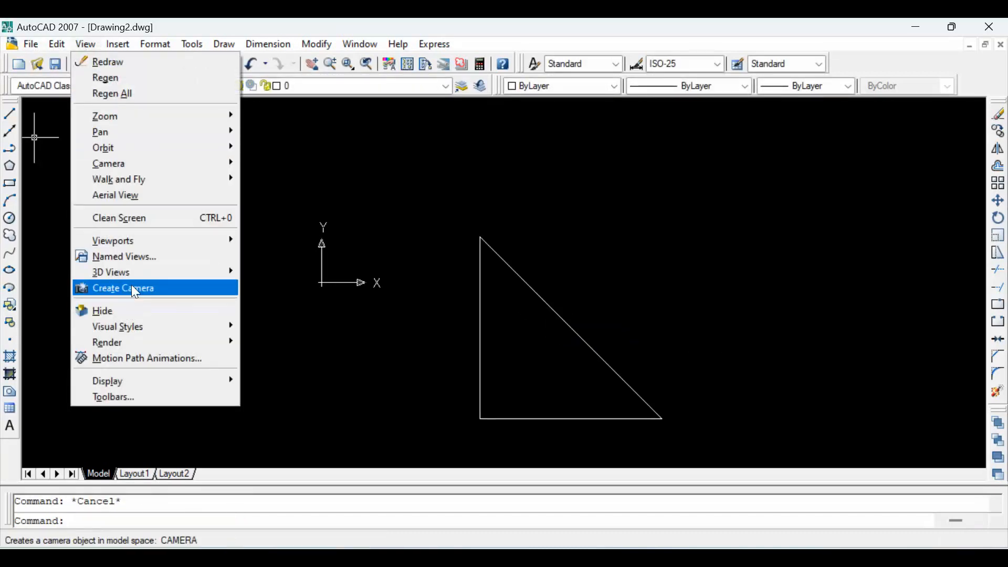
pyautogui.moveTo(129, 272)
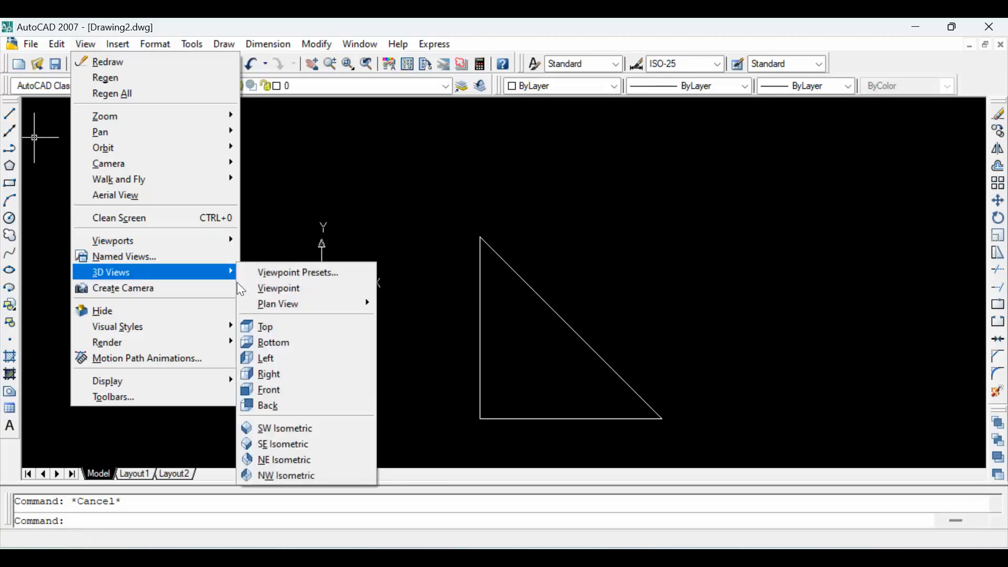
pyautogui.click(271, 445)
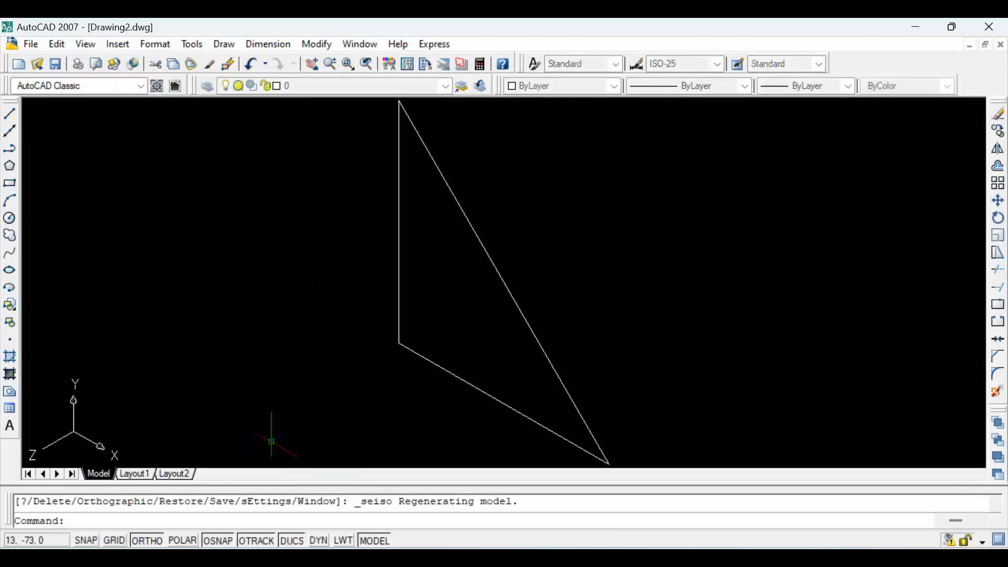
# Convert the three lines of the triangle into a region
pyautogui.write('region')
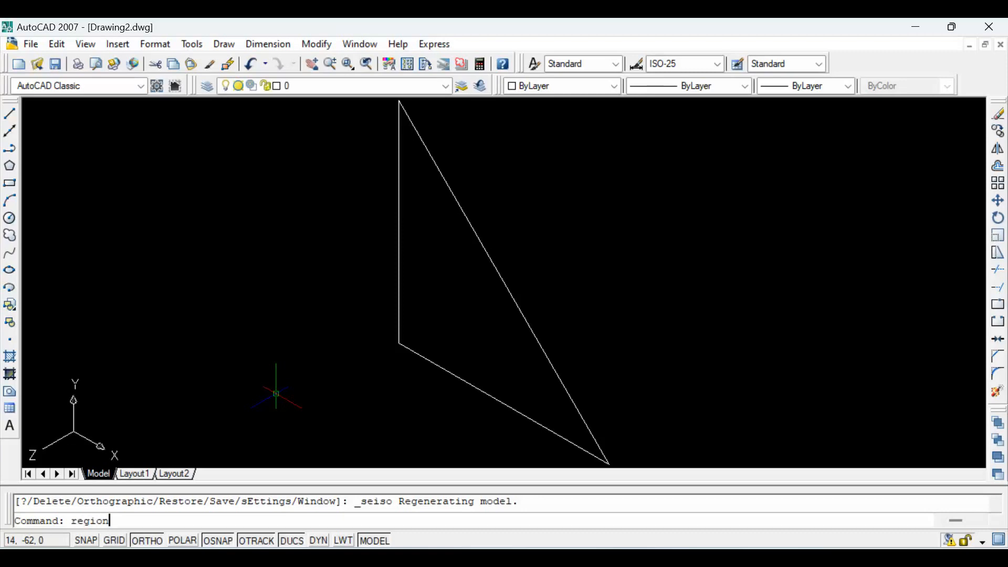
pyautogui.press('Return')
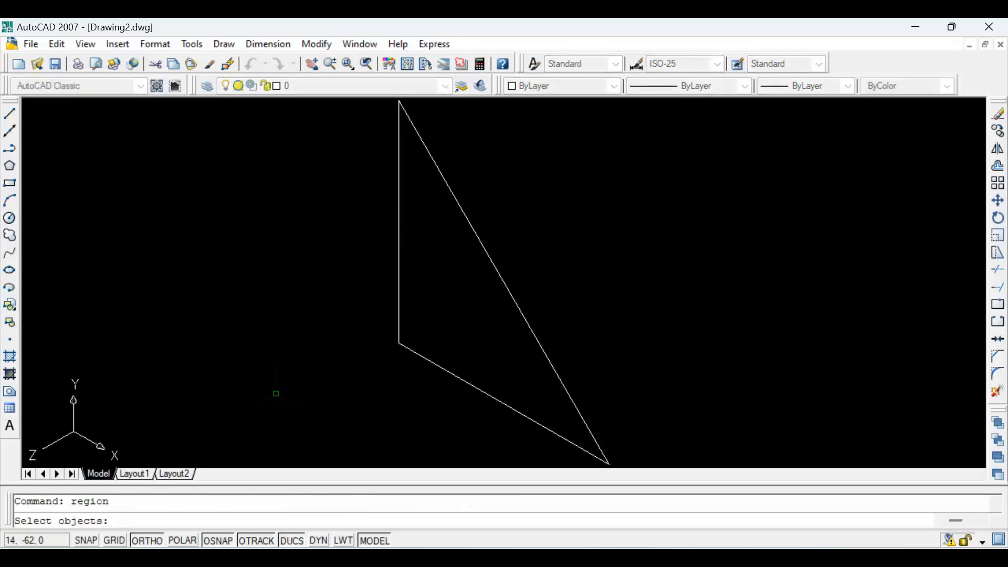
pyautogui.click(671, 202)
pyautogui.click(337, 383)
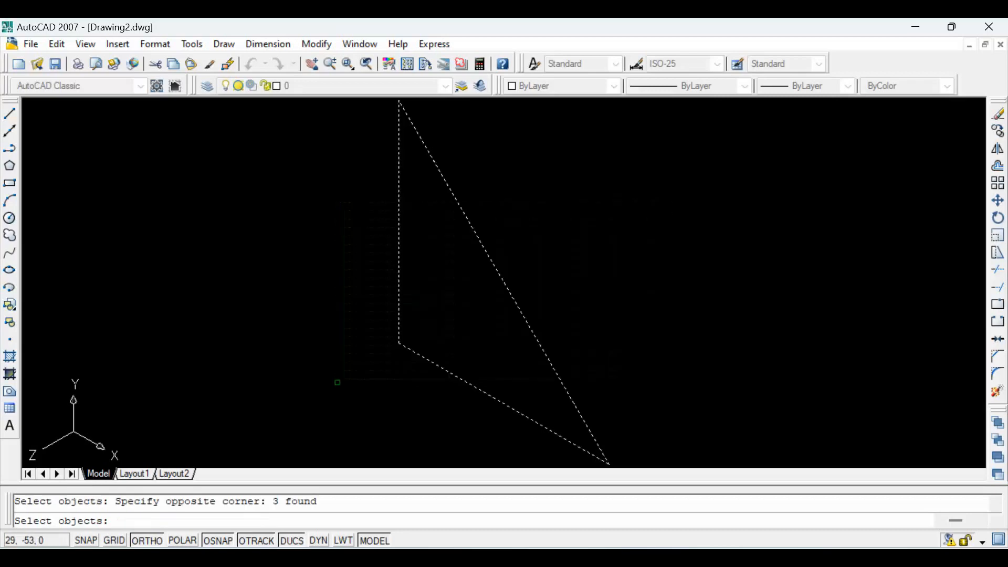
pyautogui.press('Return')
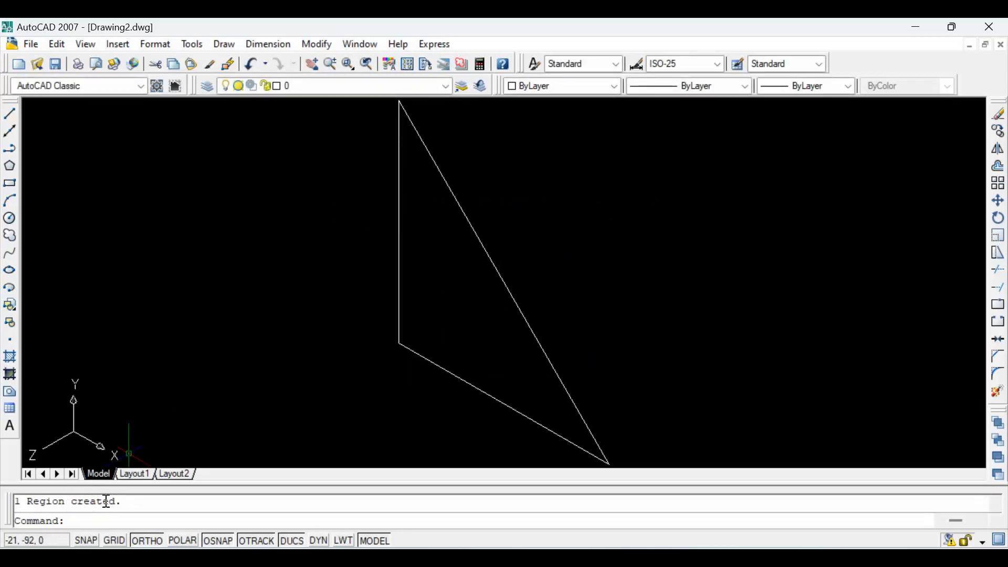
# Extrude the triangular region to a height of 50
pyautogui.write('extrude')
pyautogui.press('Return')
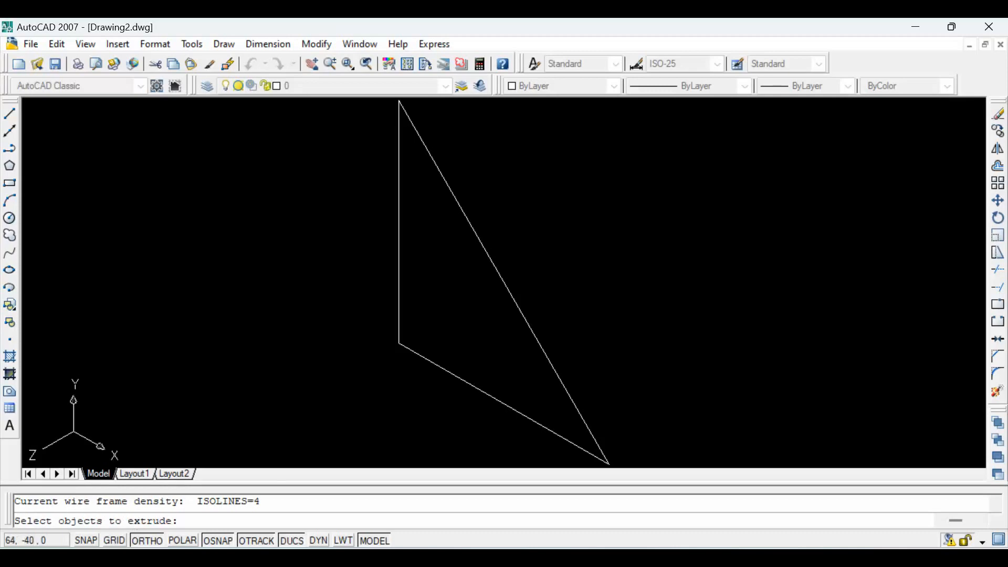
pyautogui.click(536, 337)
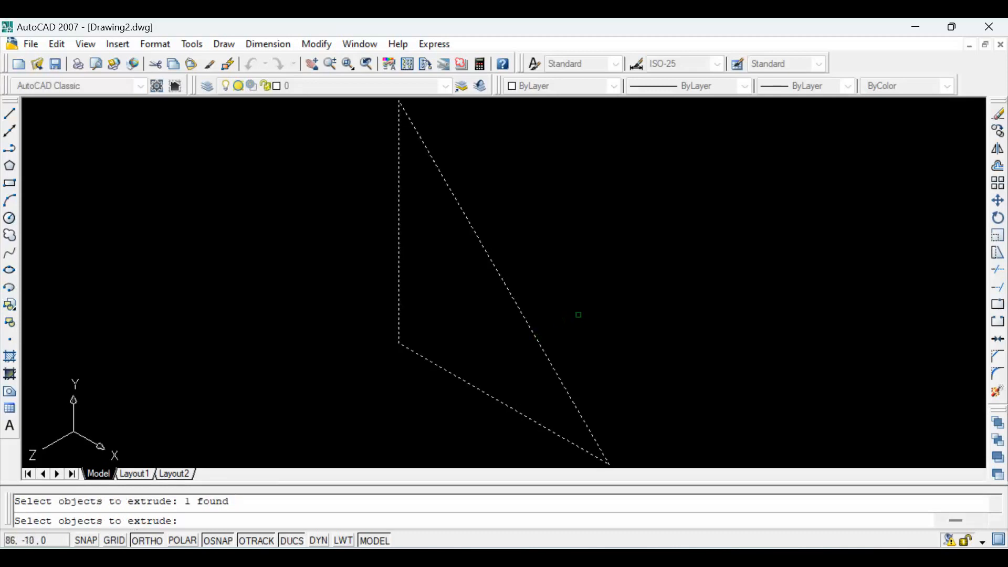
pyautogui.press('Return')
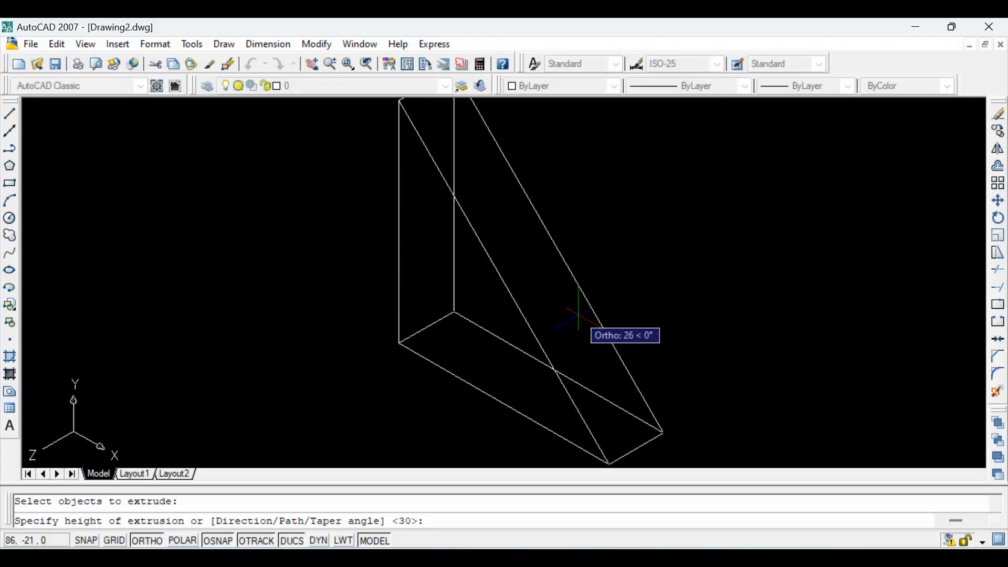
pyautogui.write('50')
pyautogui.press('Return')
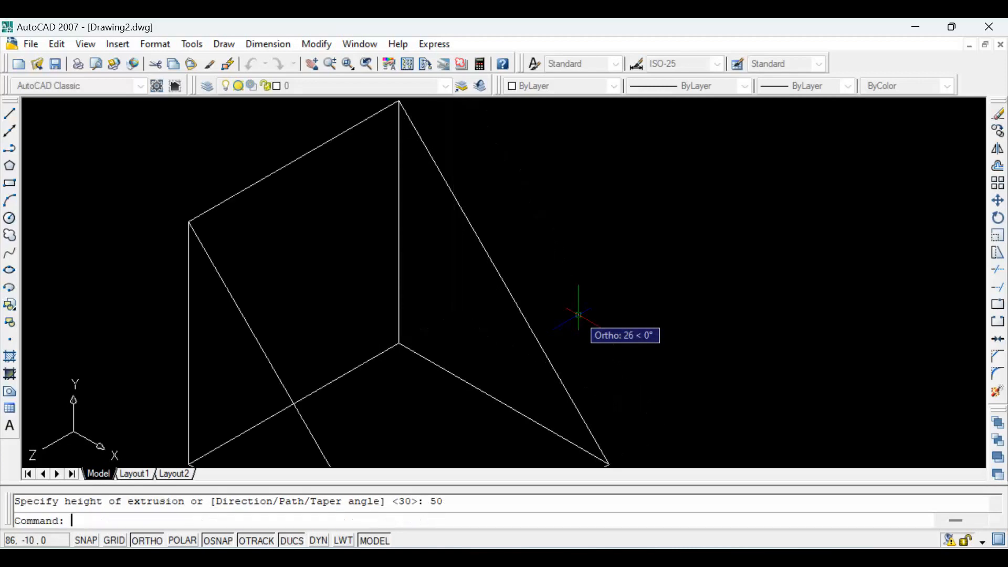
# Zoom to show the whole wedge and display it with hidden lines removed
pyautogui.write('z')
pyautogui.press('Return')
pyautogui.write('a')
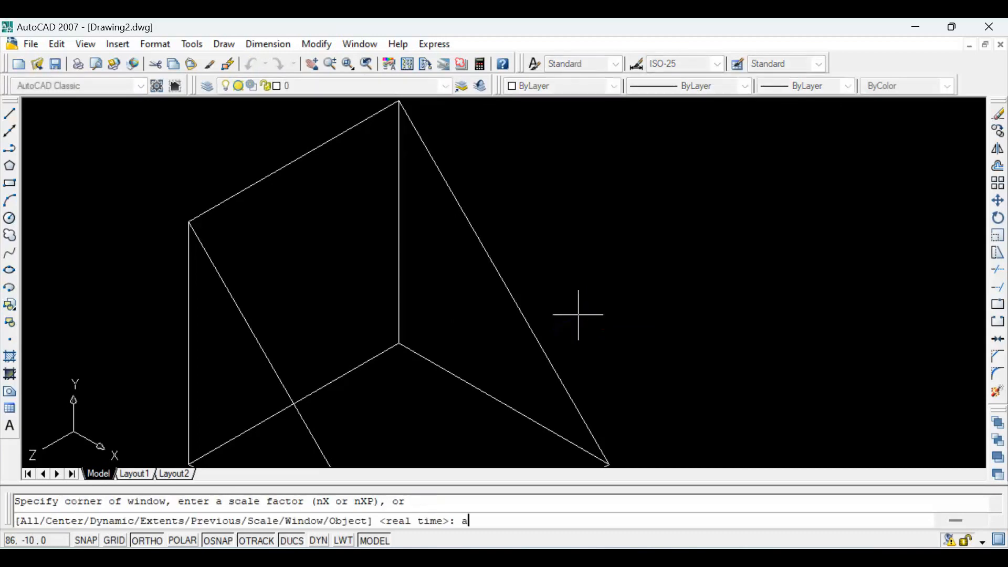
pyautogui.press('Return')
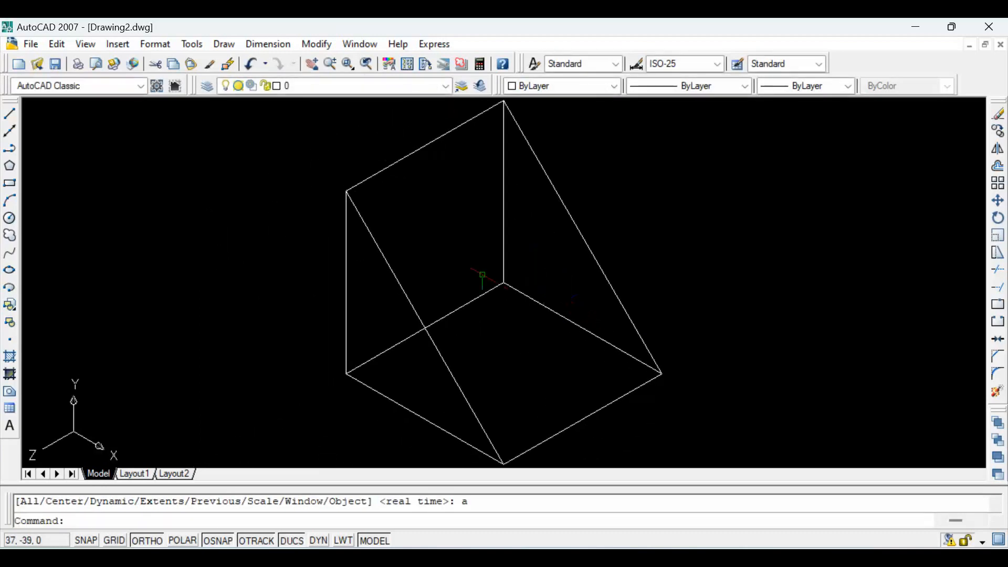
pyautogui.write('hide')
pyautogui.press('Return')
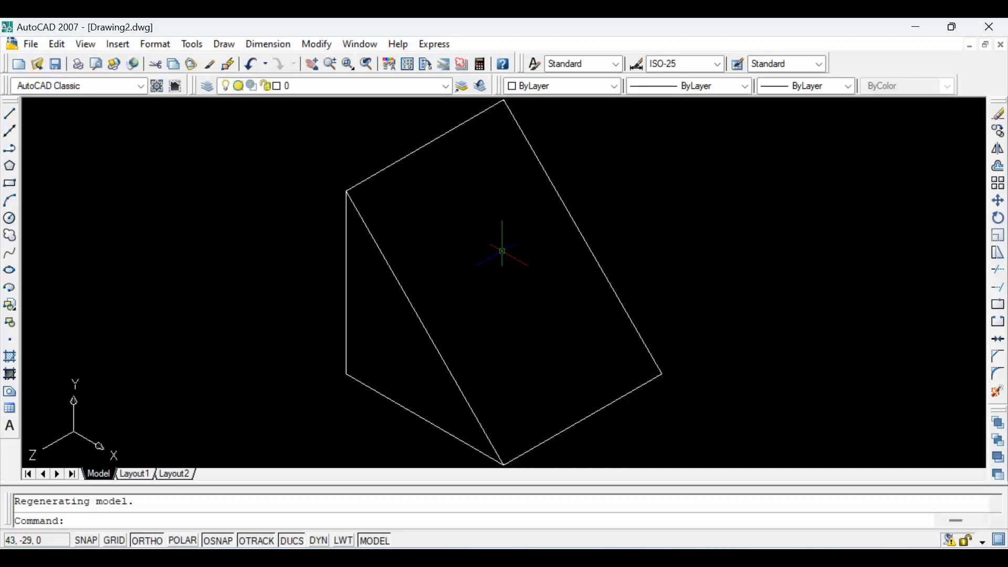
# Switch the model to the Front 3D view as the working plane
pyautogui.click(90, 43)
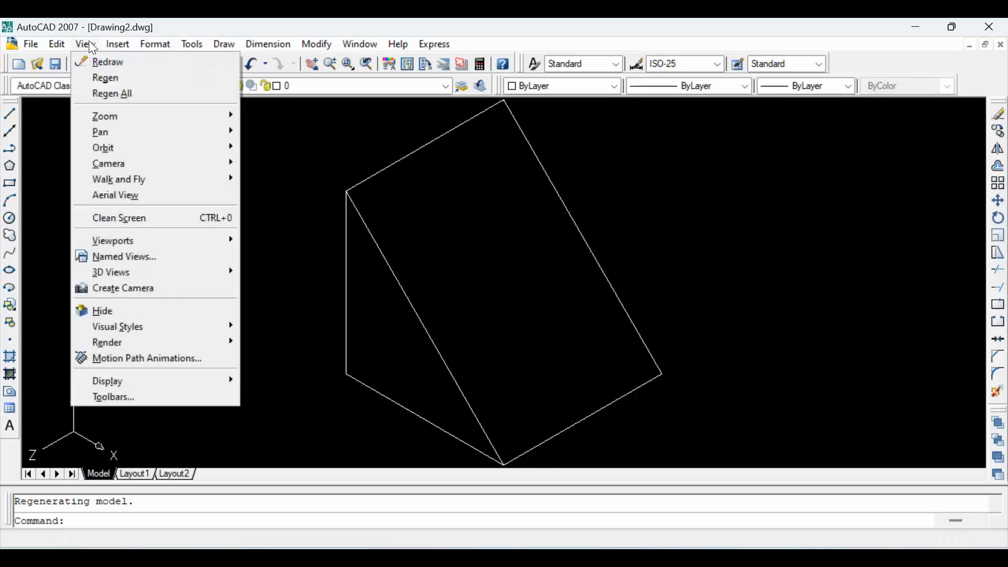
pyautogui.moveTo(139, 272)
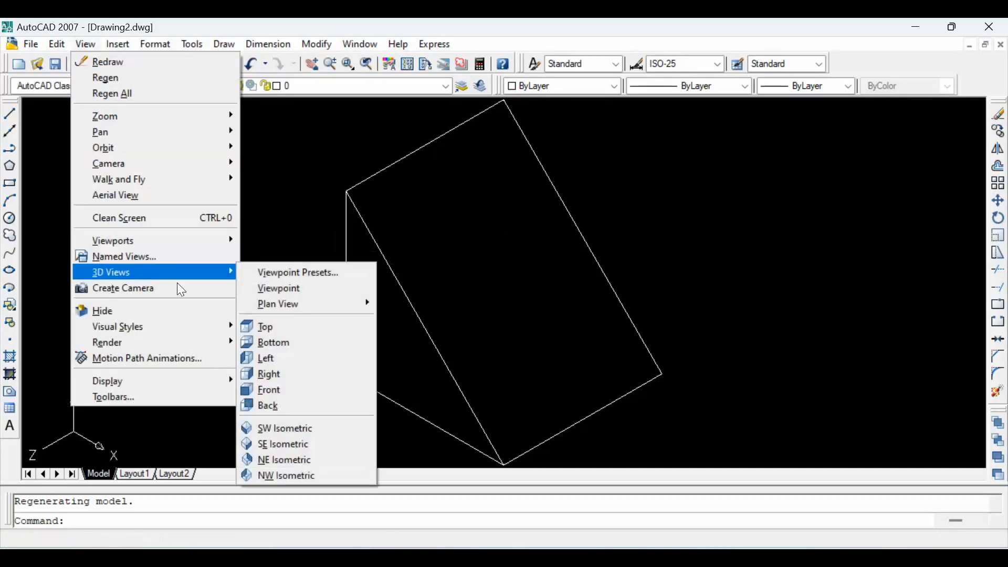
pyautogui.click(281, 390)
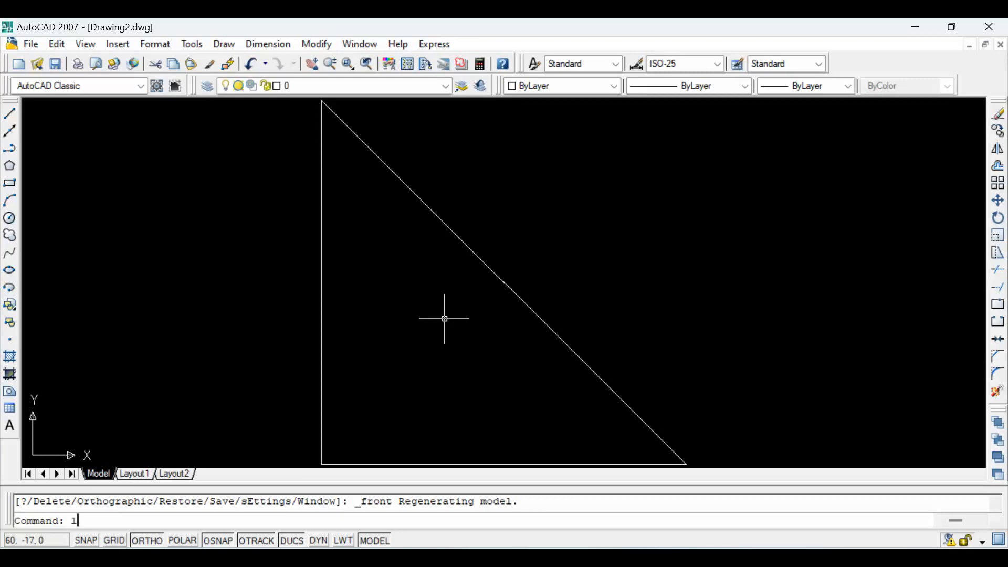
pyautogui.press('Return')
pyautogui.press('Escape')
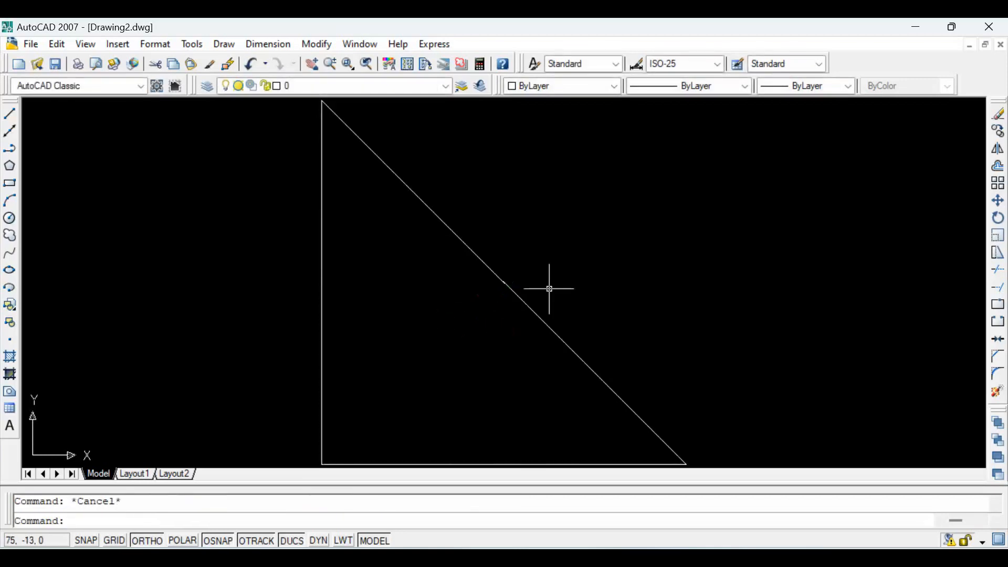
# Draw a closed right triangle beside the wedge, with a 30 horizontal side to the right and a 30 vertical side downward
pyautogui.write('l')
pyautogui.press('Return')
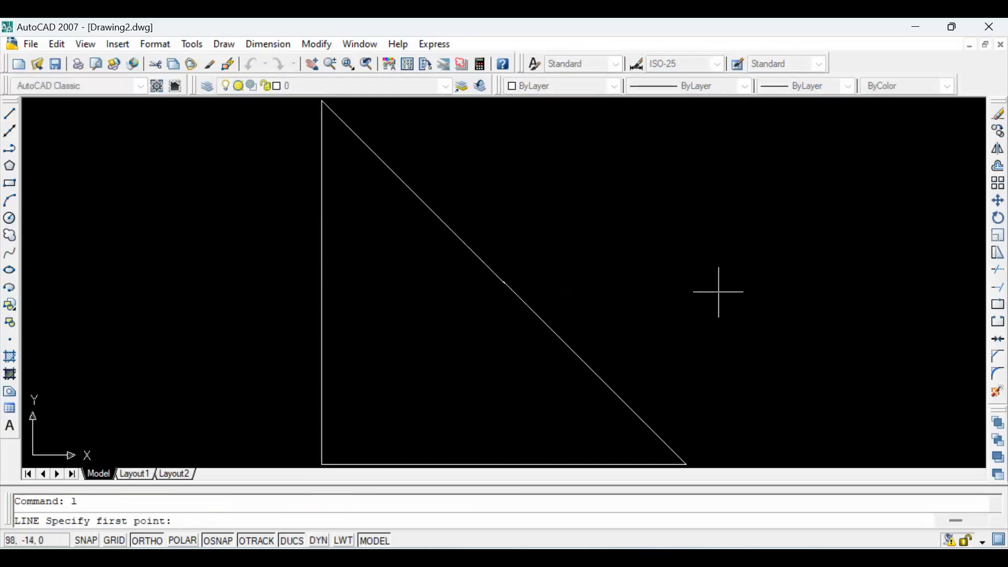
pyautogui.click(684, 218)
pyautogui.write('30')
pyautogui.press('Return')
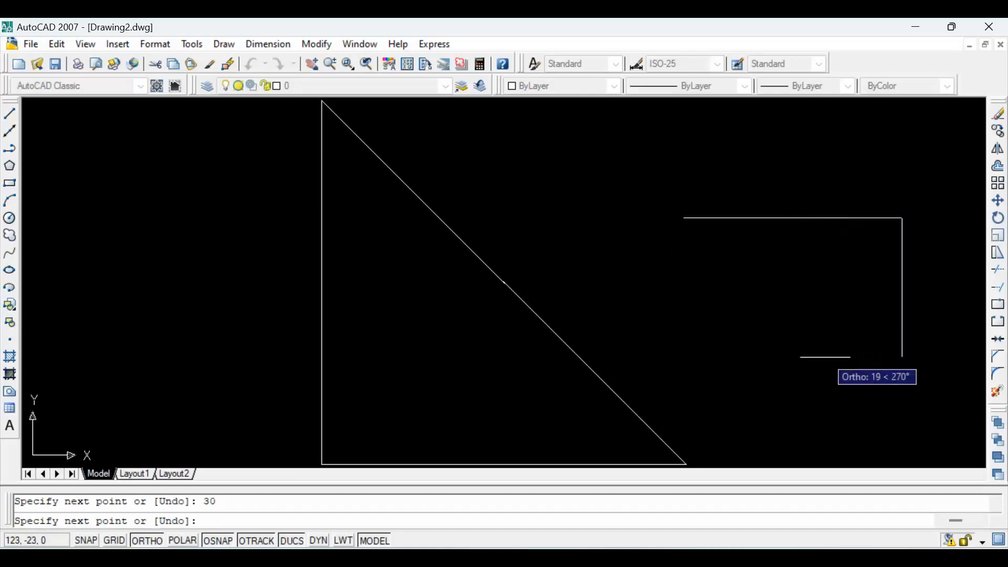
pyautogui.write('0')
pyautogui.press('Return')
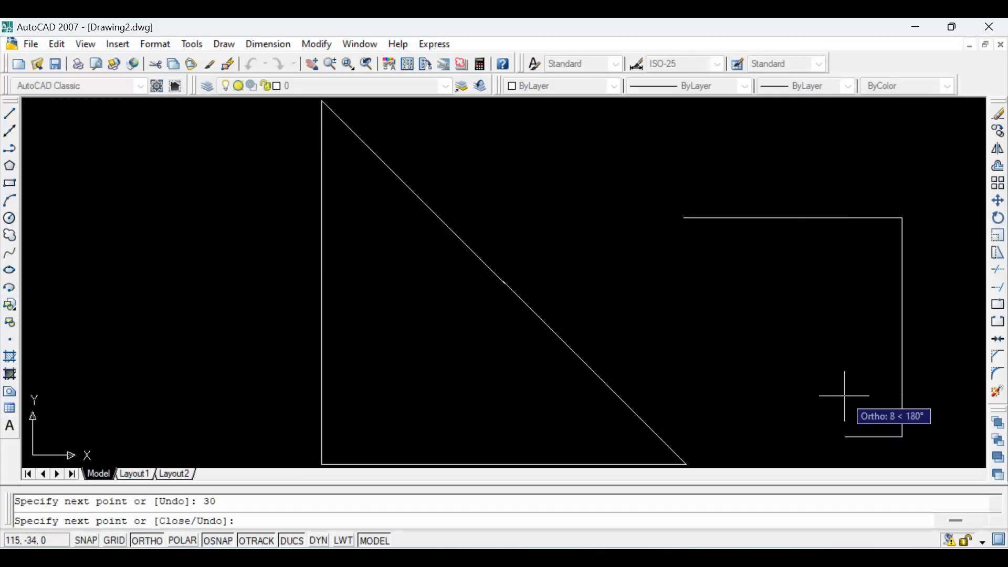
pyautogui.write('c')
pyautogui.press('Return')
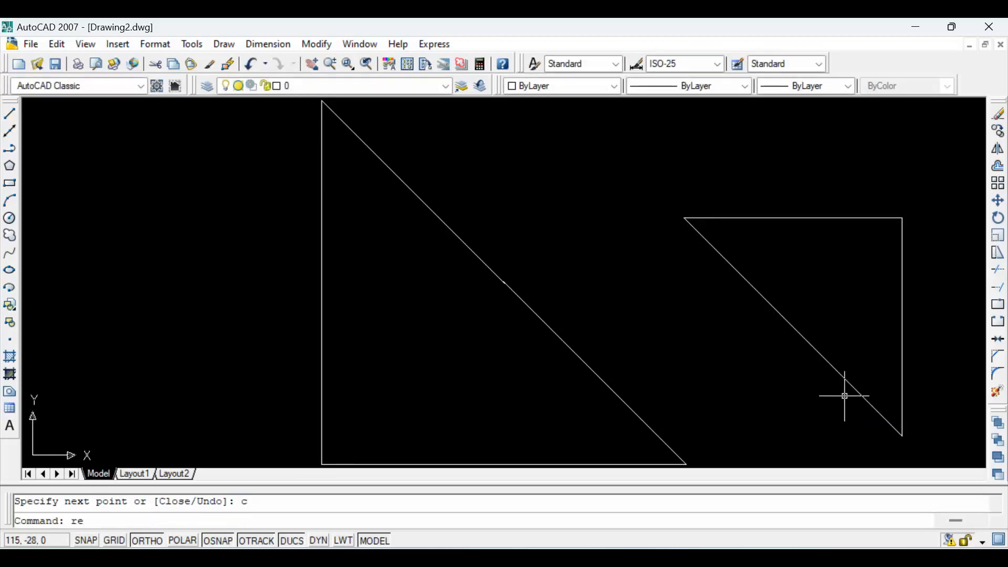
# Convert the three lines of the small triangle into a region
pyautogui.write('region')
pyautogui.press('Return')
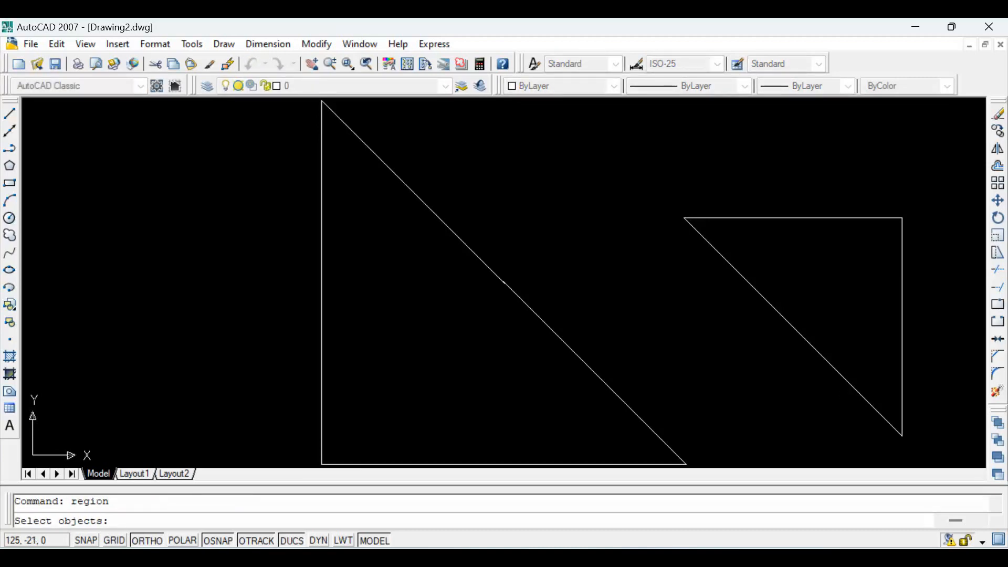
pyautogui.click(648, 165)
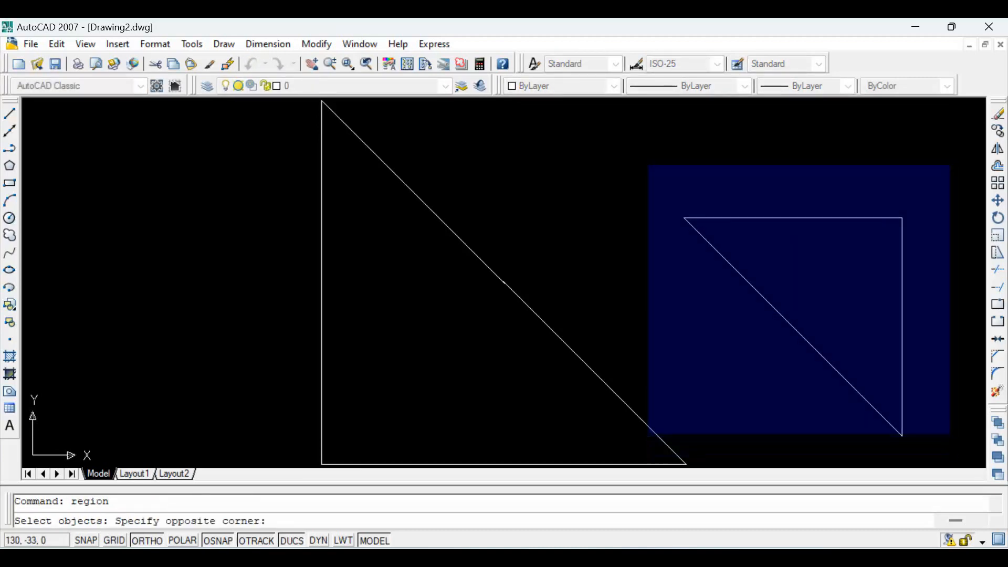
pyautogui.click(946, 425)
pyautogui.click(931, 219)
pyautogui.click(746, 374)
pyautogui.press('Return')
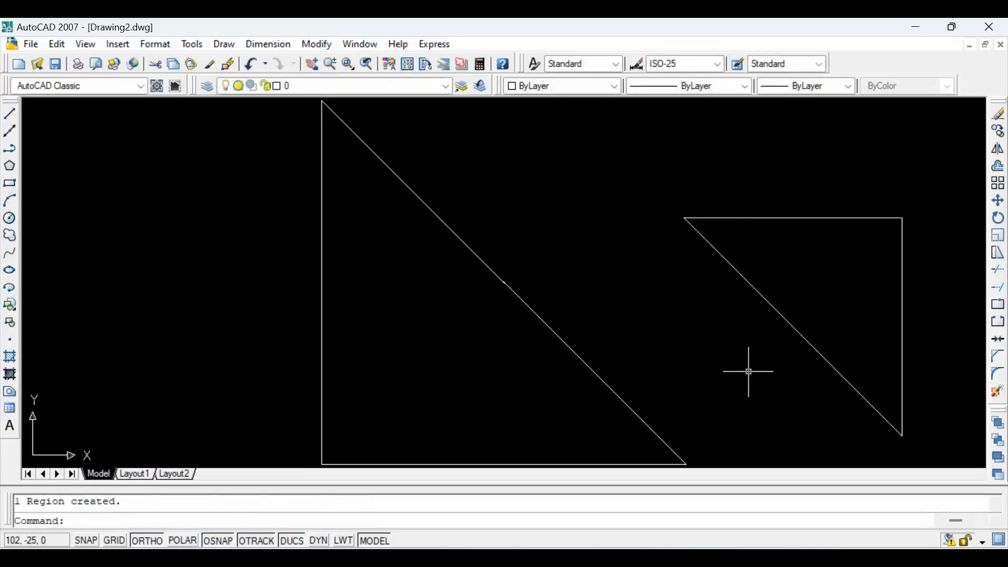
# Show the wedge and the small triangular region in the SE Isometric view
pyautogui.click(388, 464)
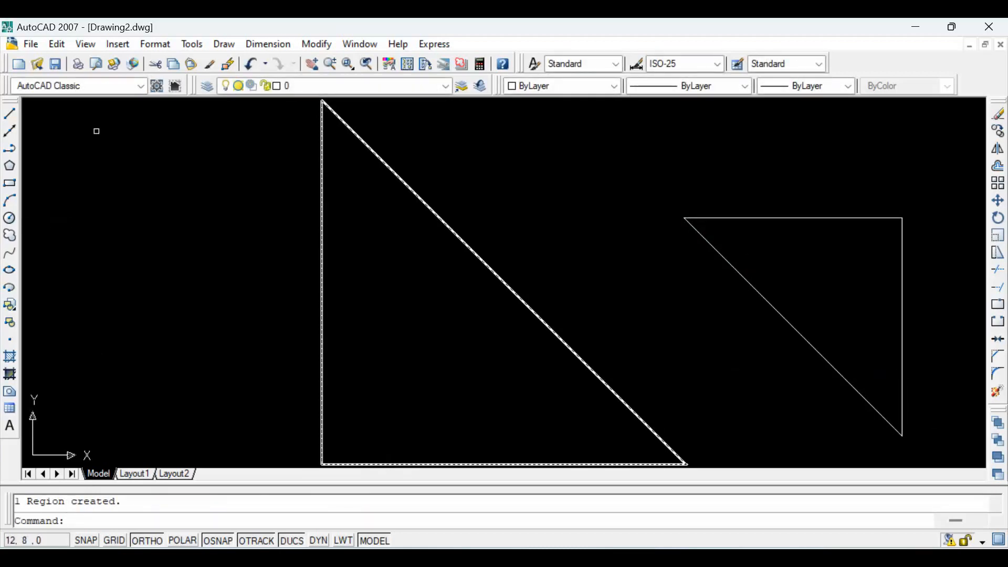
pyautogui.press('Escape')
pyautogui.click(86, 44)
pyautogui.moveTo(121, 271)
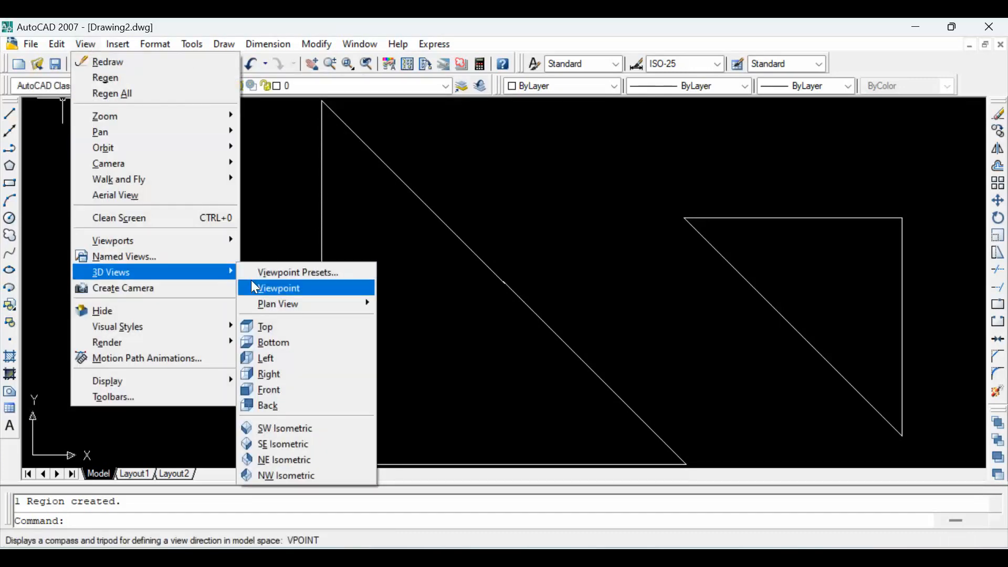
pyautogui.click(299, 452)
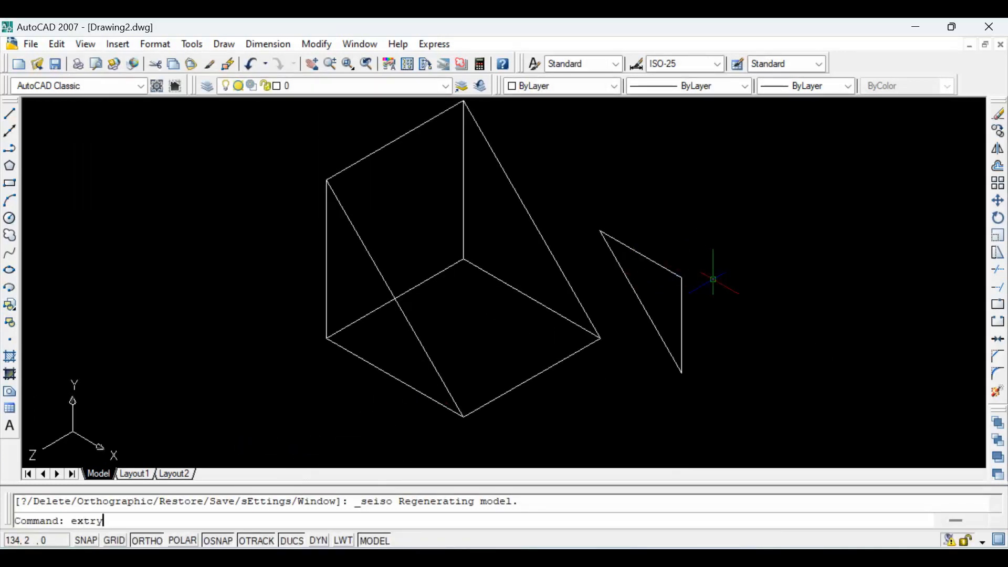
# Extrude the small triangular region to a height of 30
pyautogui.press('Return')
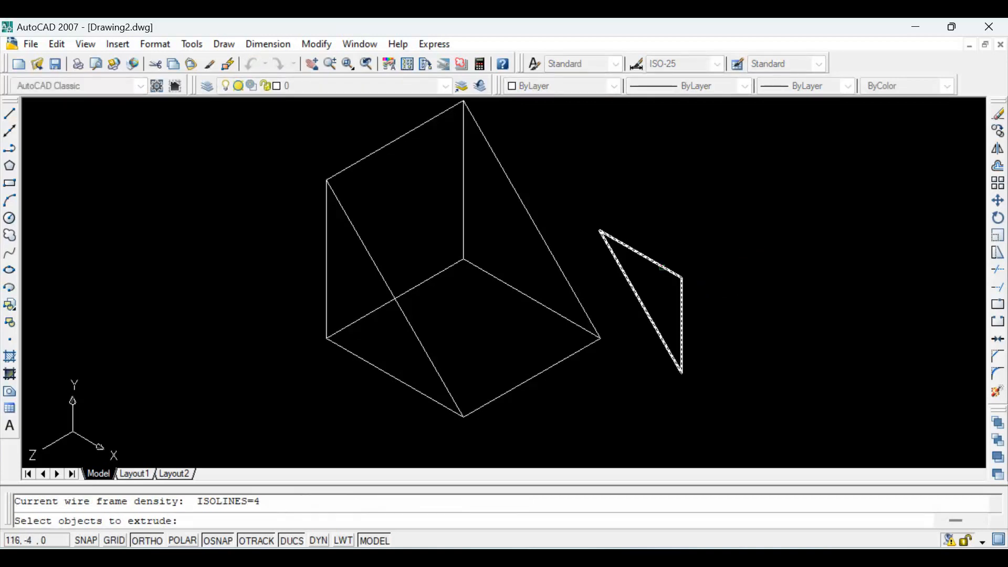
pyautogui.click(662, 266)
pyautogui.press('Return')
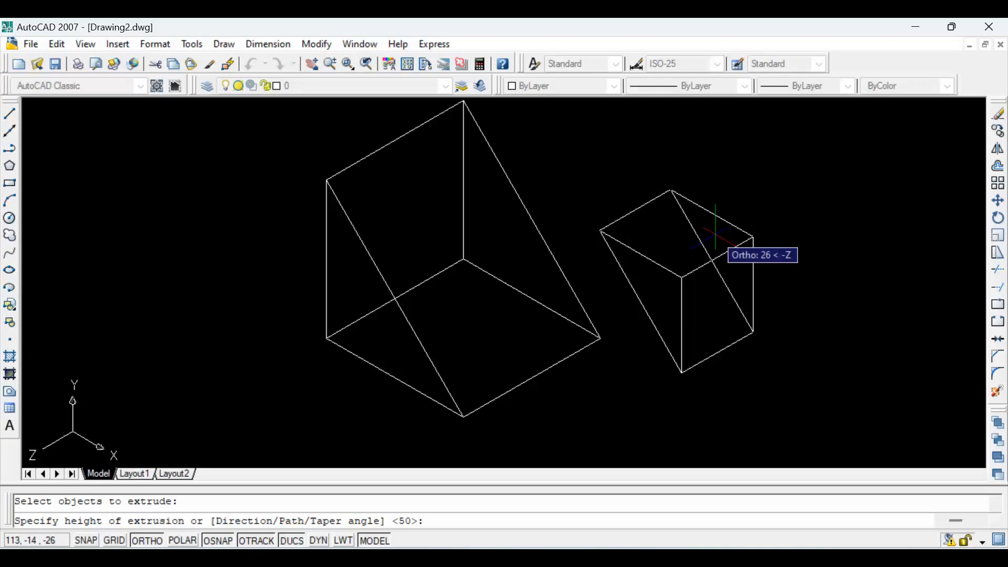
pyautogui.press('Return')
pyautogui.press('Escape')
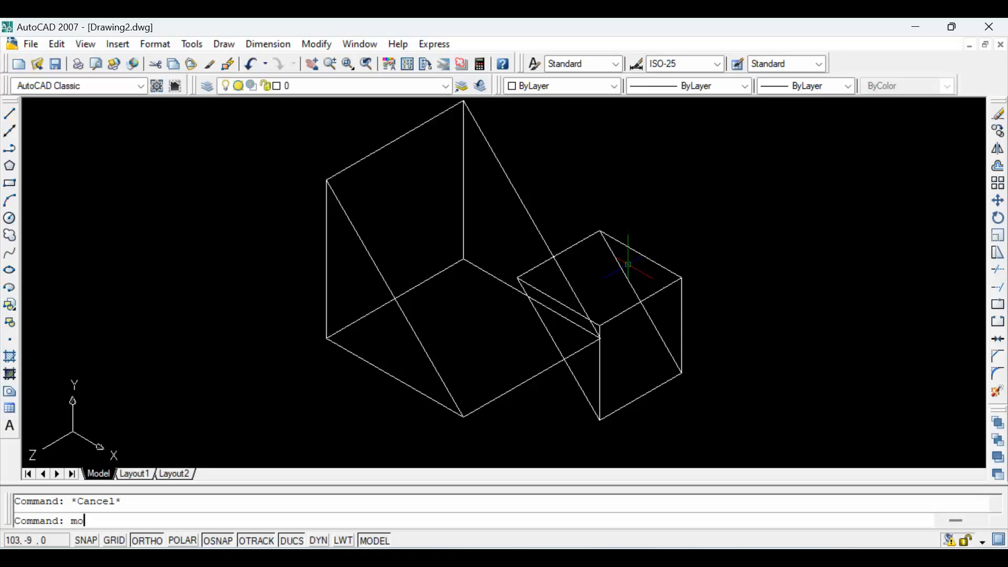
# Move the small triangular prism backward along the Z axis, clear of the large wedge
pyautogui.write('move')
pyautogui.press('Return')
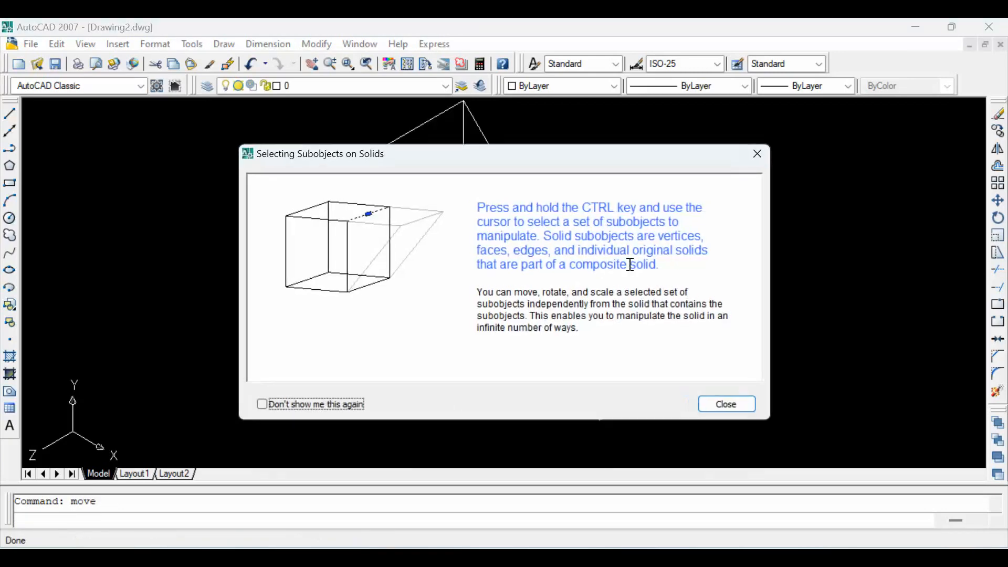
pyautogui.click(756, 155)
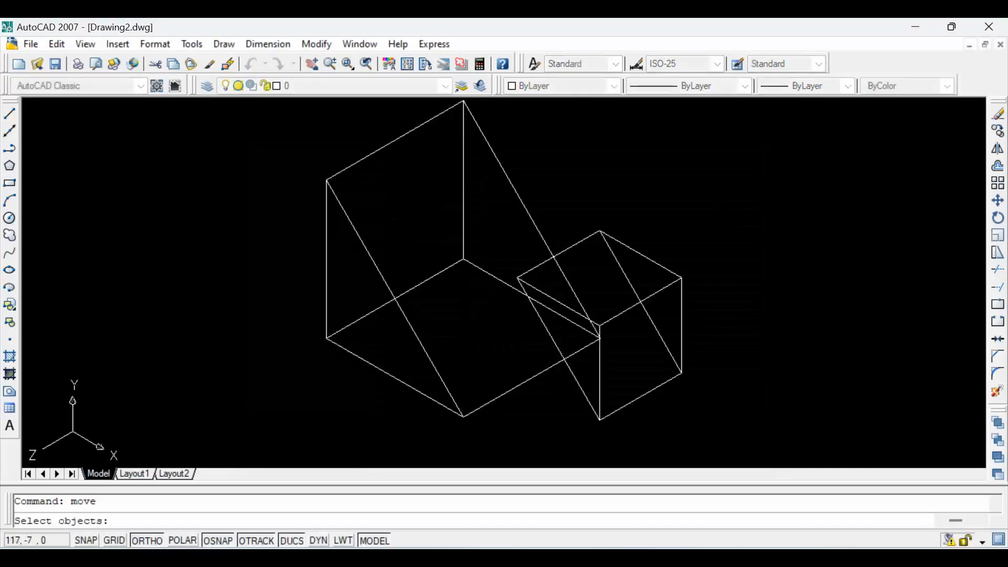
pyautogui.click(668, 286)
pyautogui.press('Return')
pyautogui.click(682, 278)
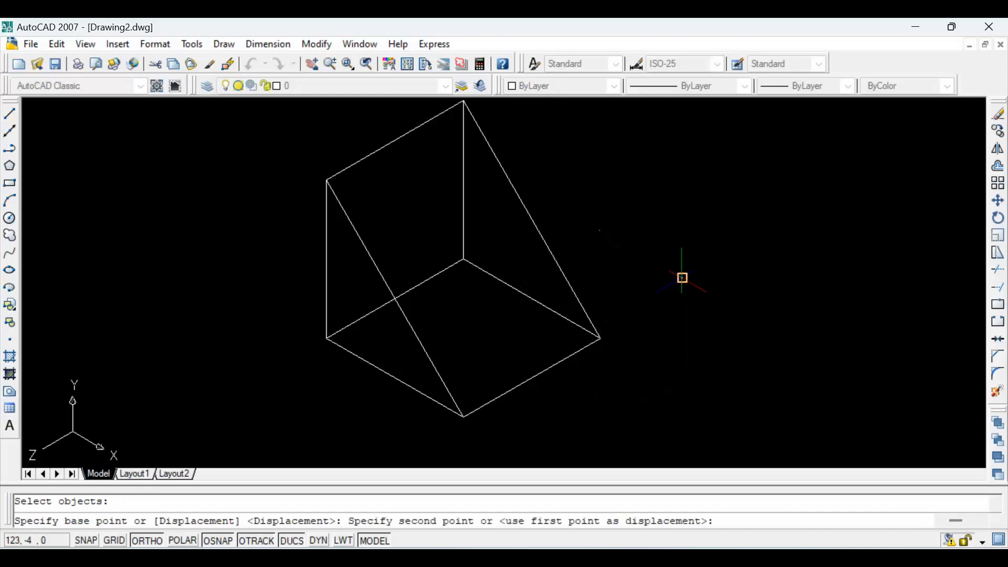
pyautogui.press('Escape')
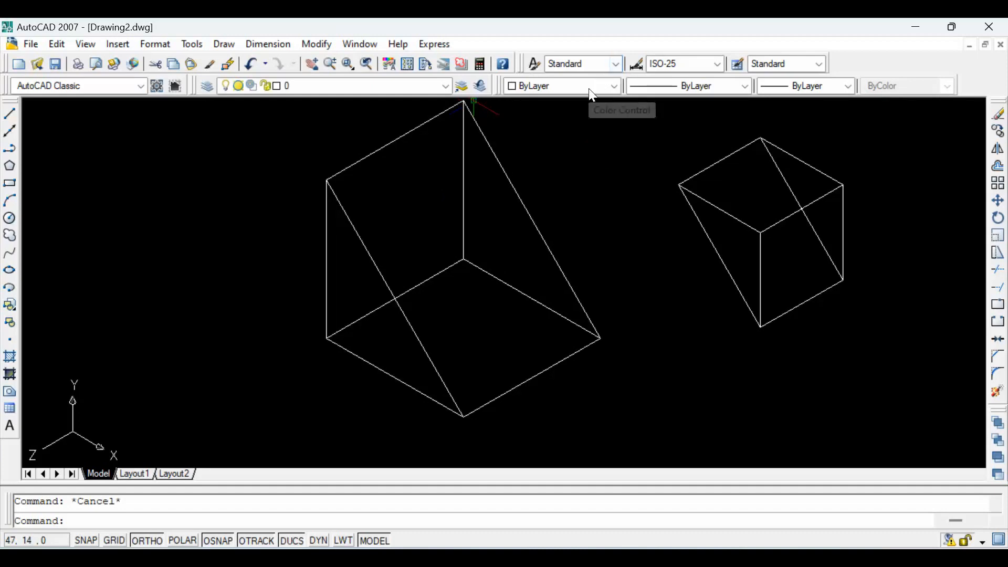
# Set the current object color to Yellow
pyautogui.click(671, 85)
pyautogui.click(693, 87)
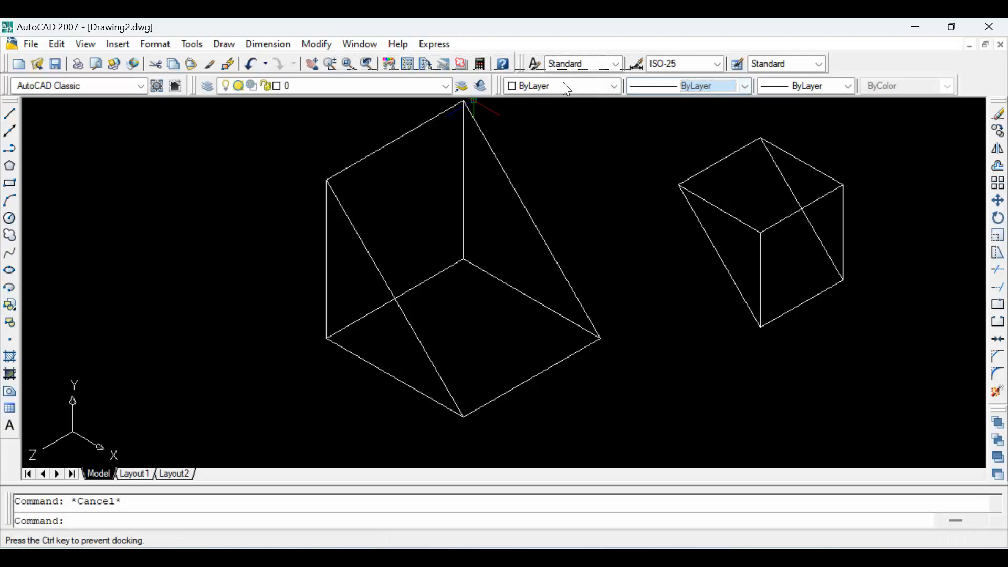
pyautogui.click(563, 84)
pyautogui.click(543, 140)
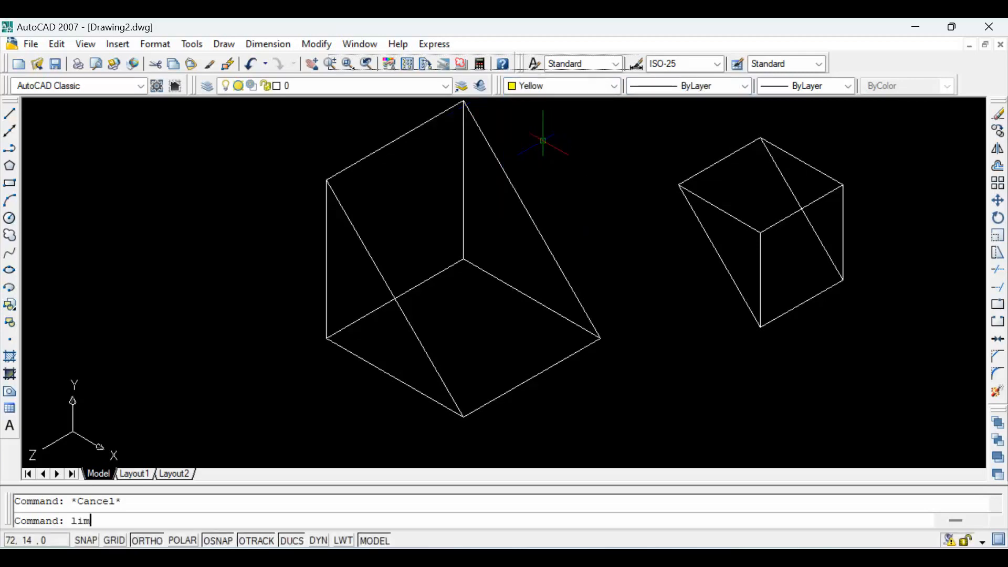
# Draw a line along the upper edge of the large wedge's sloping face
pyautogui.write('line')
pyautogui.press('Return')
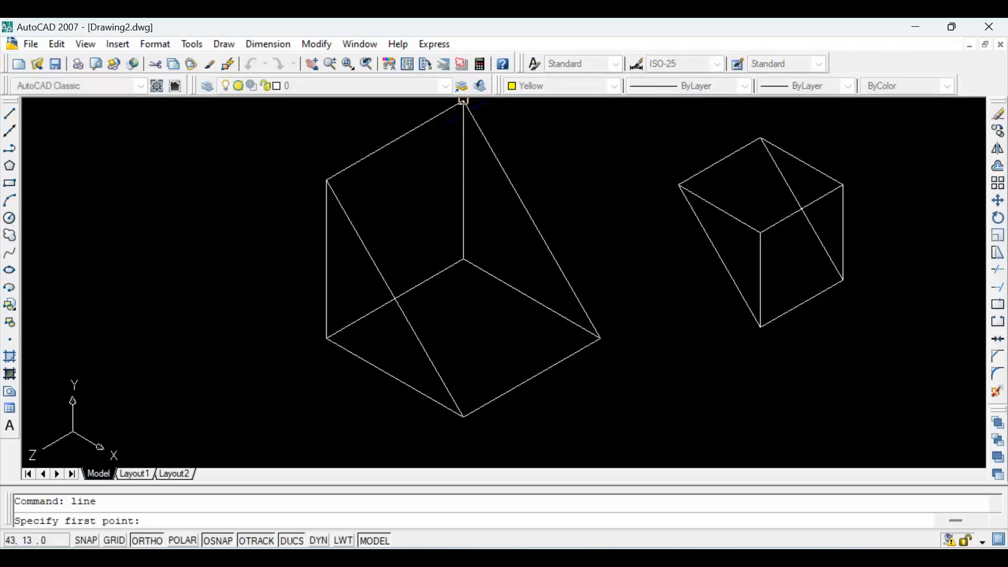
pyautogui.click(464, 101)
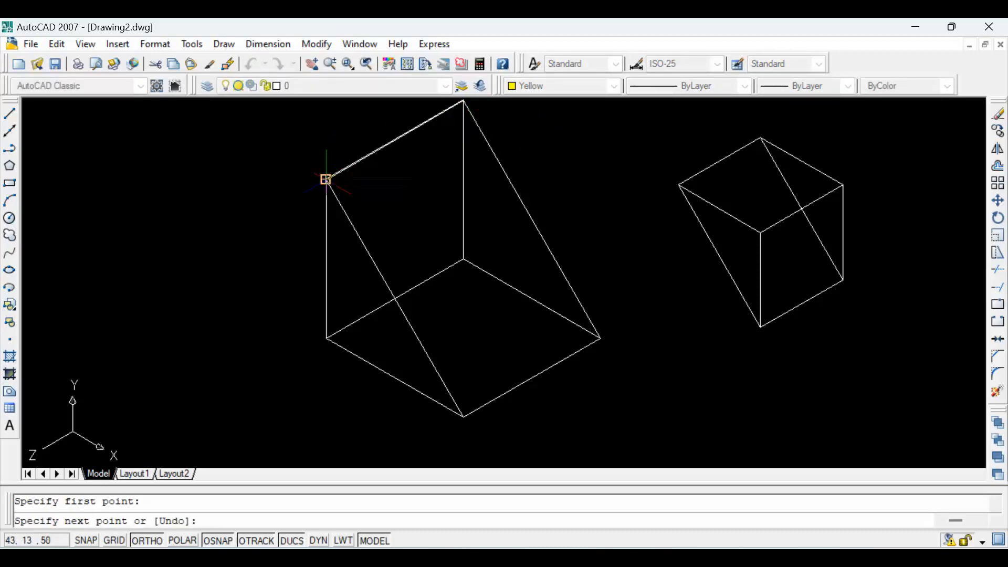
pyautogui.click(326, 182)
pyautogui.press('Escape')
# Draw a line along the lower edge of the large wedge's sloping face
pyautogui.write('l')
pyautogui.press('Return')
pyautogui.click(600, 339)
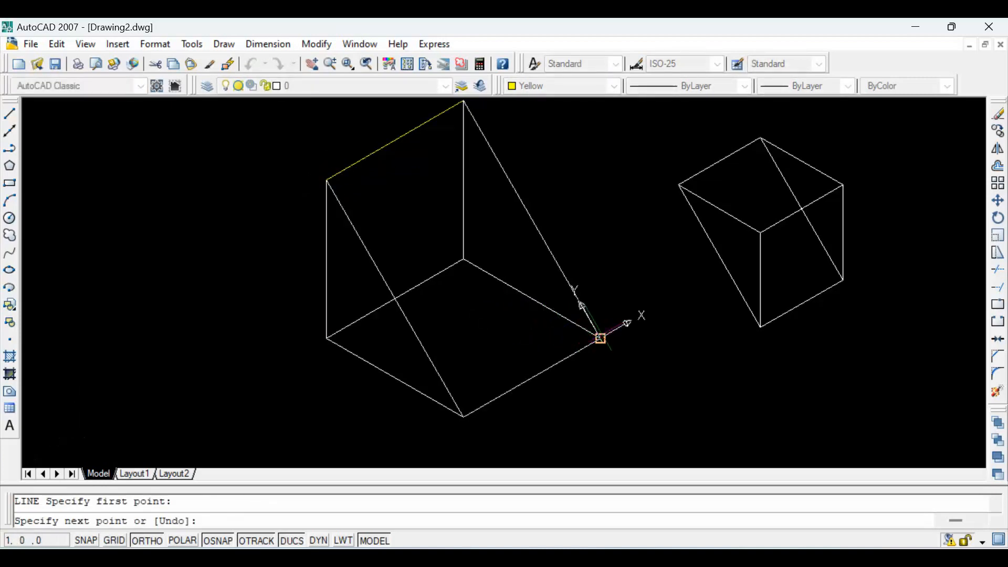
pyautogui.click(462, 416)
pyautogui.press('Escape')
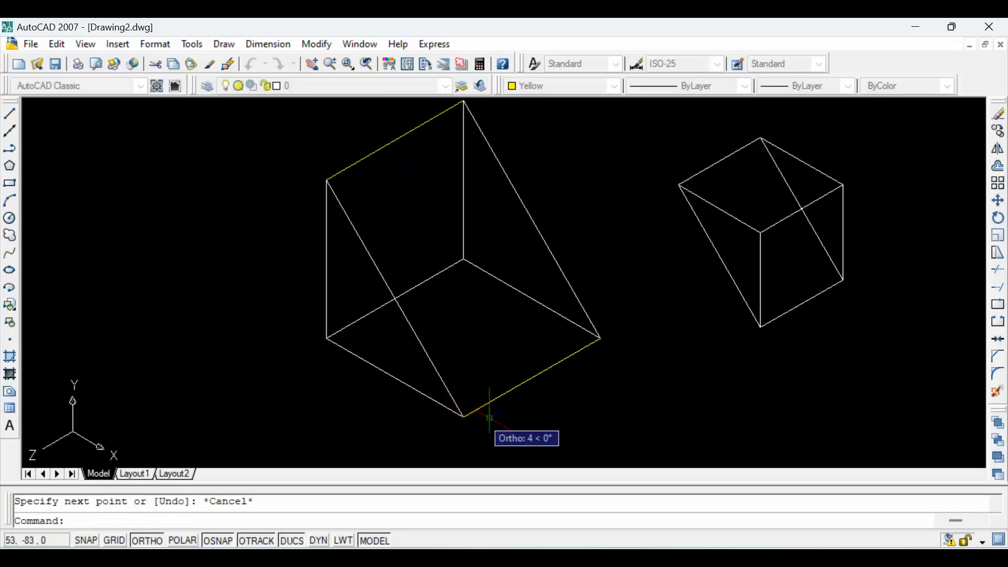
pyautogui.press('Escape')
# Draw a center line on the wedge's sloping face between the midpoints of its upper and lower edges
pyautogui.write('l')
pyautogui.press('Return')
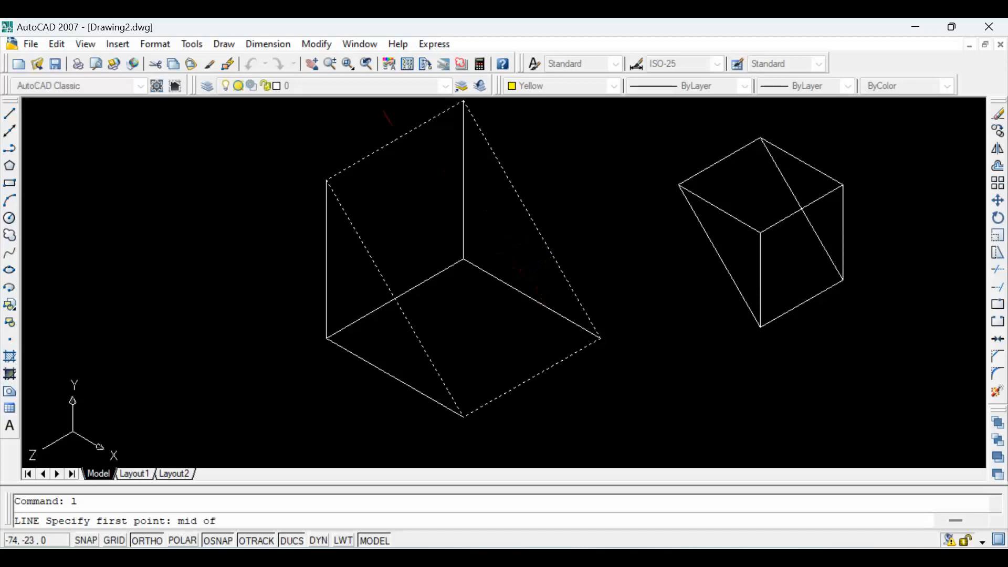
pyautogui.click(392, 139)
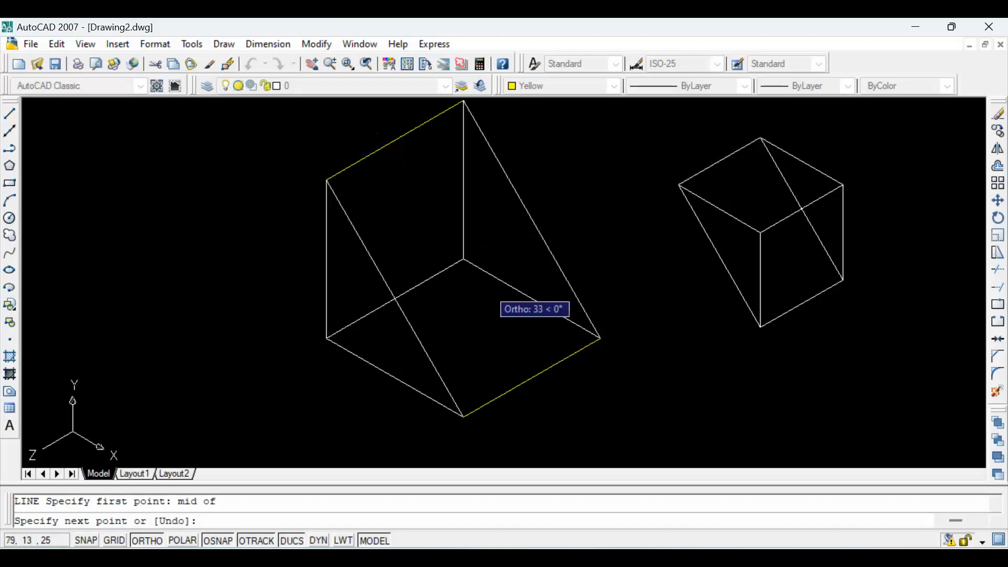
pyautogui.write('mid')
pyautogui.press('Return')
pyautogui.click(532, 378)
pyautogui.press('Escape')
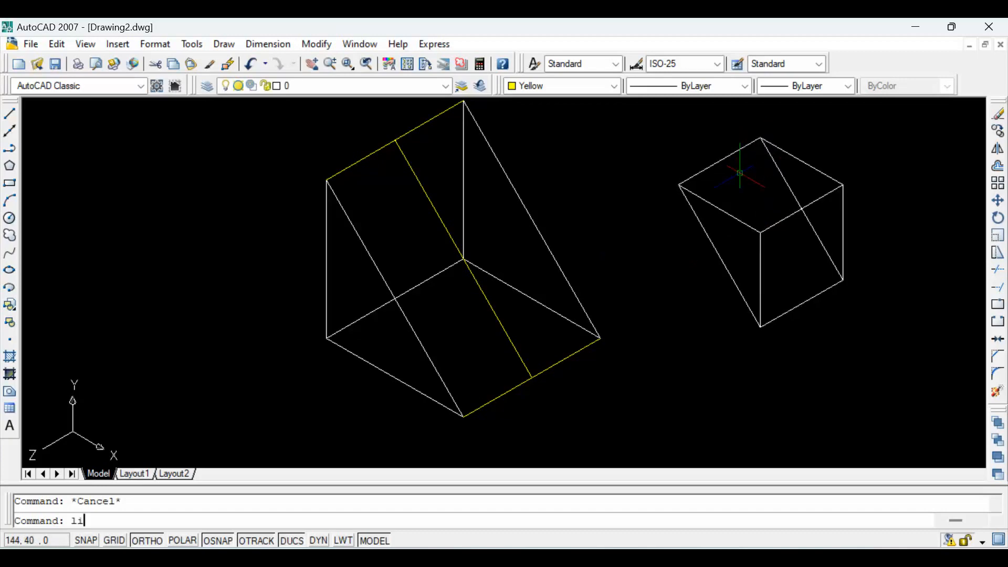
# Draw lines along the upper and lower edges of the small prism's sloping face
pyautogui.press('Return')
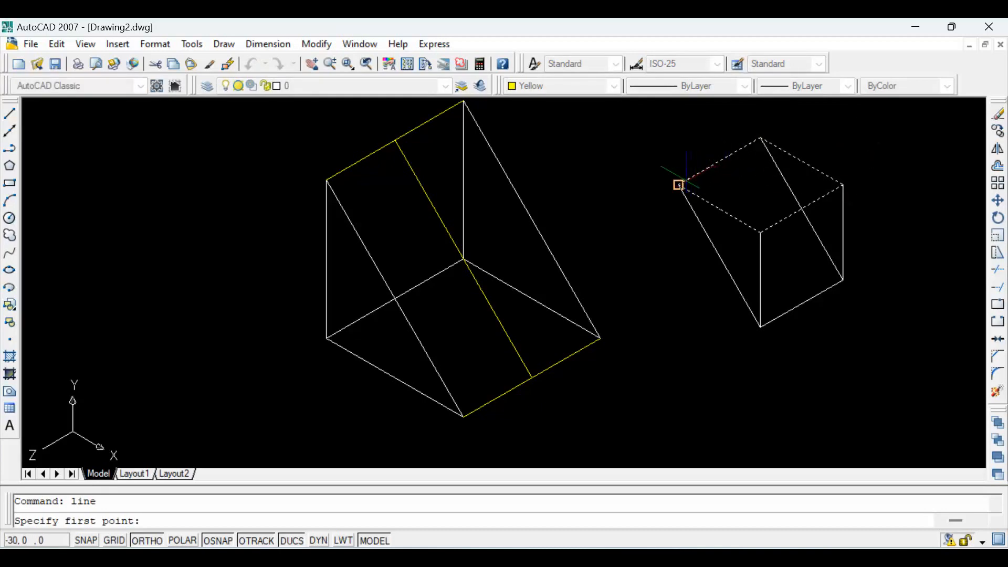
pyautogui.click(679, 184)
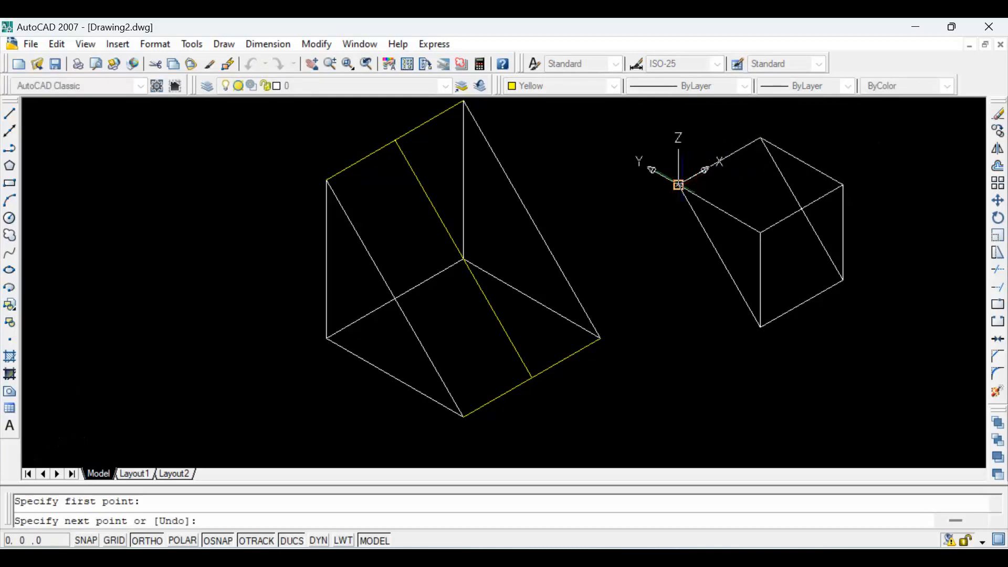
pyautogui.click(761, 137)
pyautogui.press('Escape')
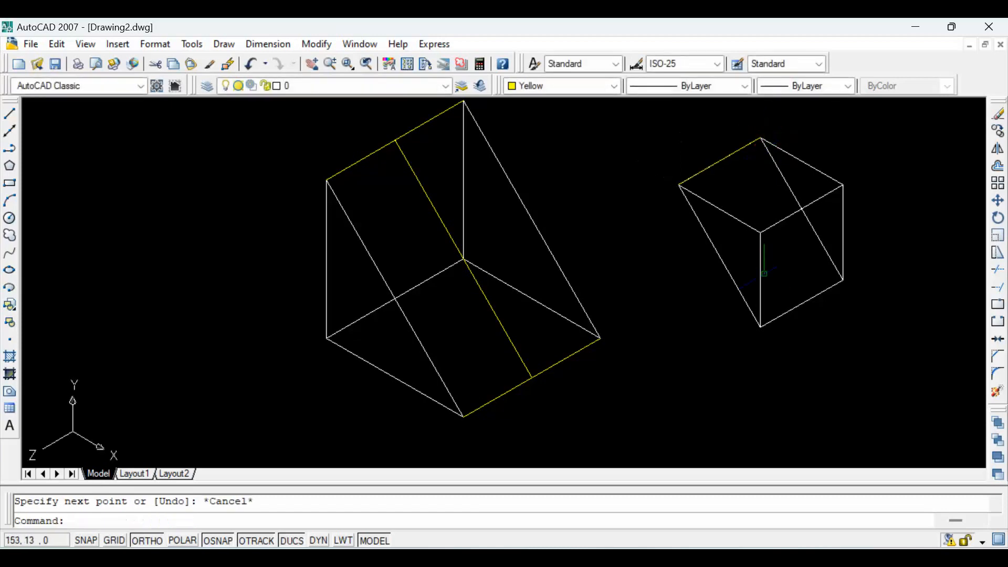
pyautogui.press('Return')
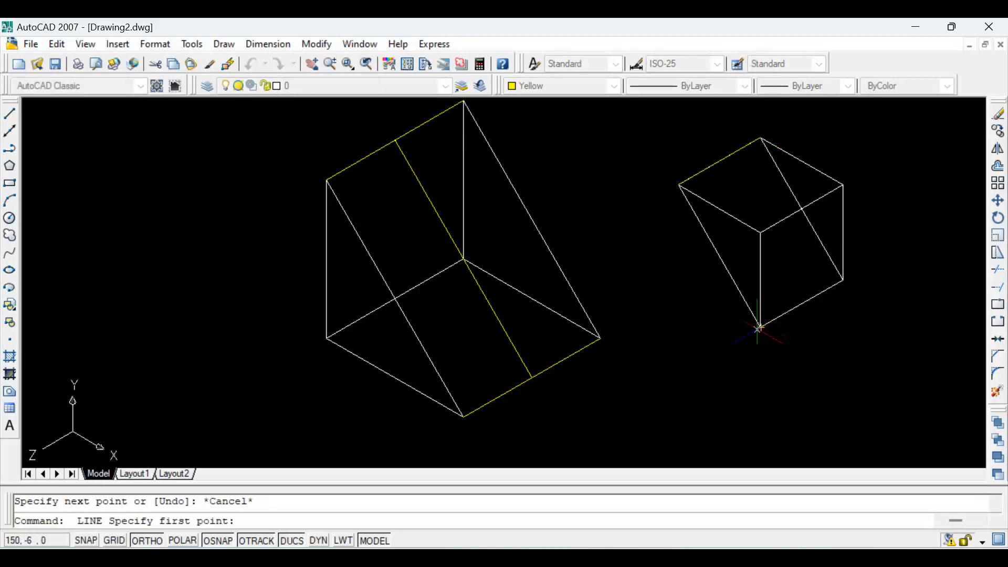
pyautogui.click(760, 326)
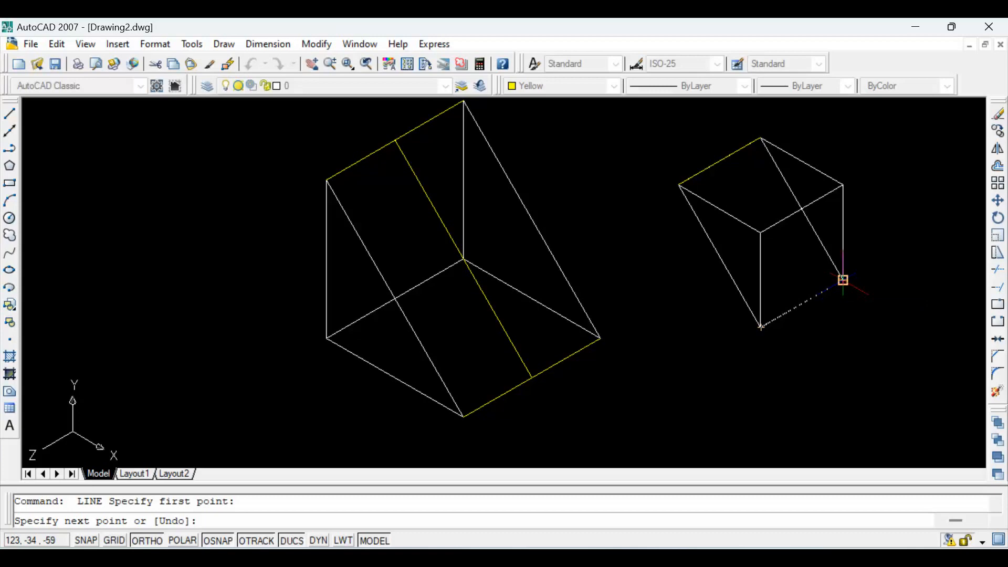
pyautogui.click(843, 280)
pyautogui.press('Escape')
# Draw a center line on the small prism's sloping face from its lower edge midpoint to its upper edge midpoint
pyautogui.write('l')
pyautogui.press('Return')
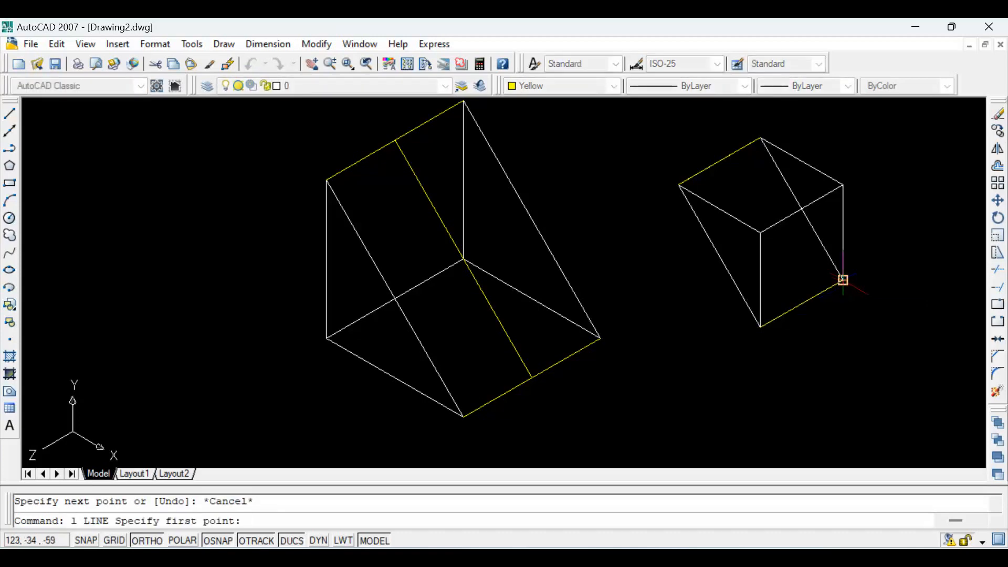
pyautogui.write('mid')
pyautogui.press('Return')
pyautogui.click(802, 304)
pyautogui.write('mid')
pyautogui.press('Return')
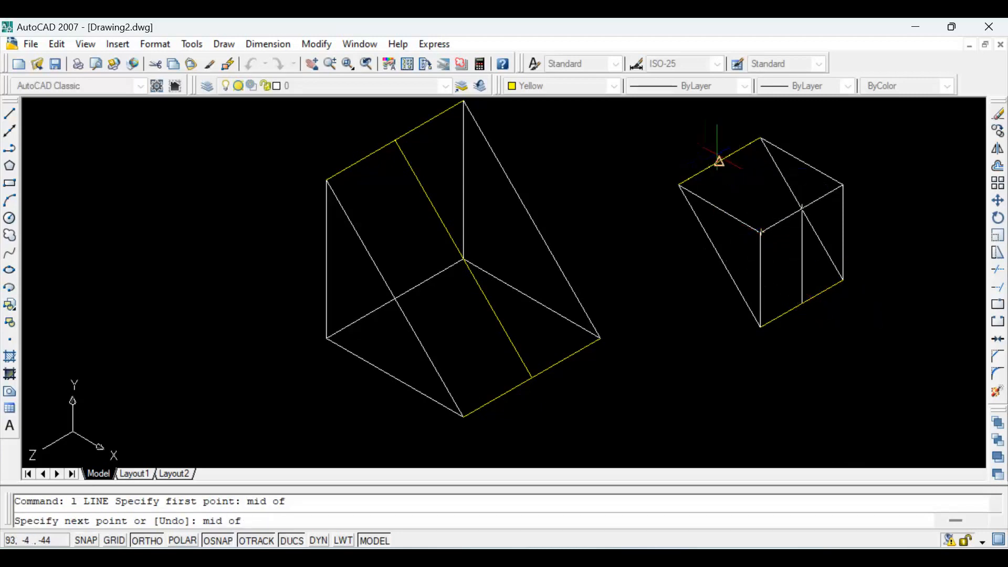
pyautogui.click(718, 159)
pyautogui.press('Escape')
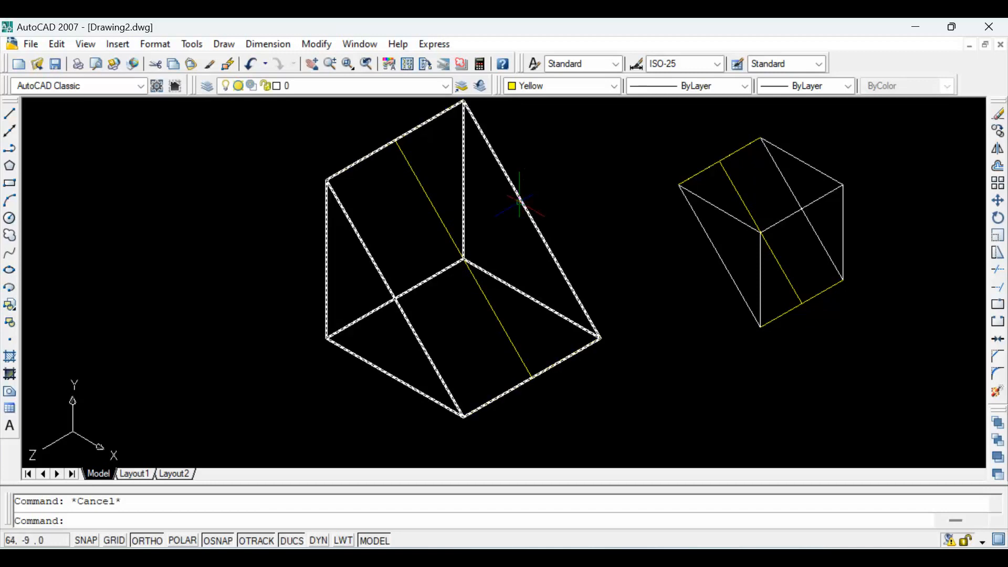
pyautogui.keyDown('ctrl'); pyautogui.click(519, 201); pyautogui.keyUp('ctrl')
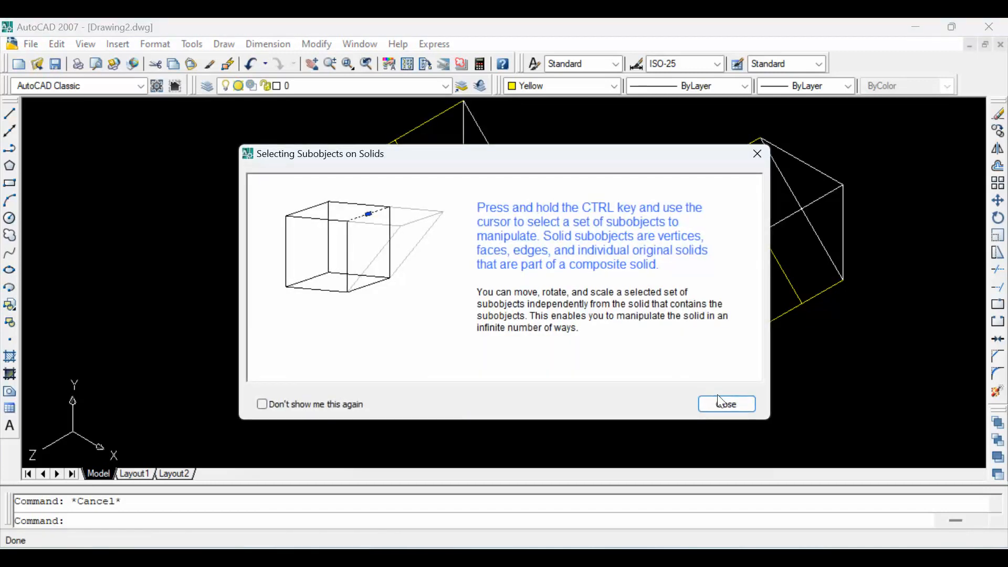
pyautogui.click(722, 403)
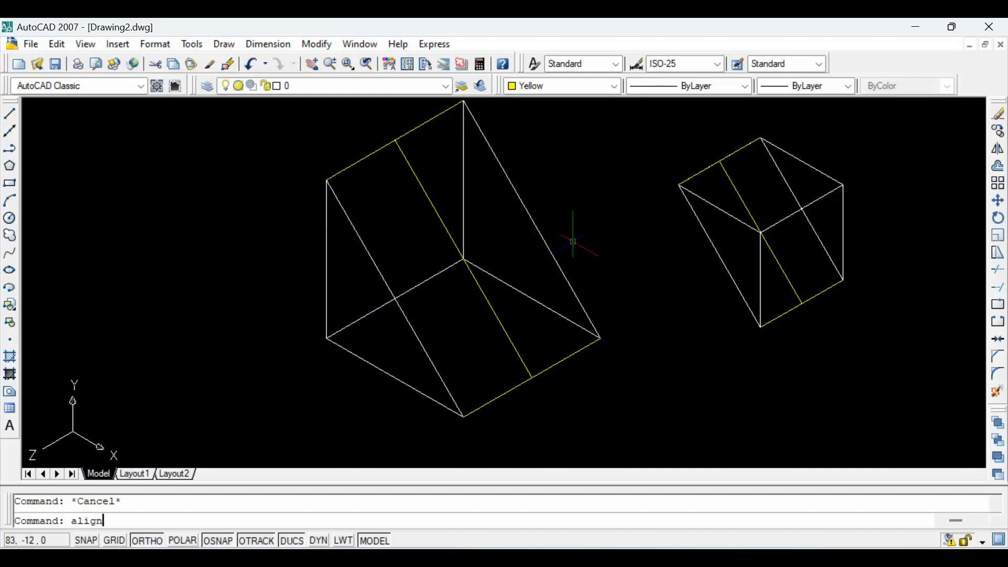
# Align the small prism and its yellow lines to the wedge, matching the midpoints of the two sloping-face center lines
pyautogui.press('Return')
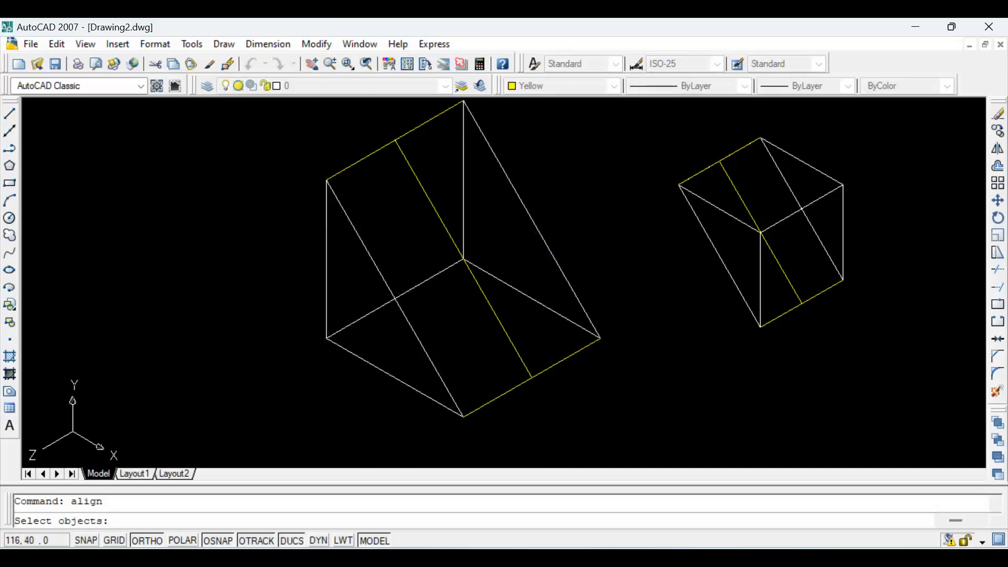
pyautogui.click(651, 127)
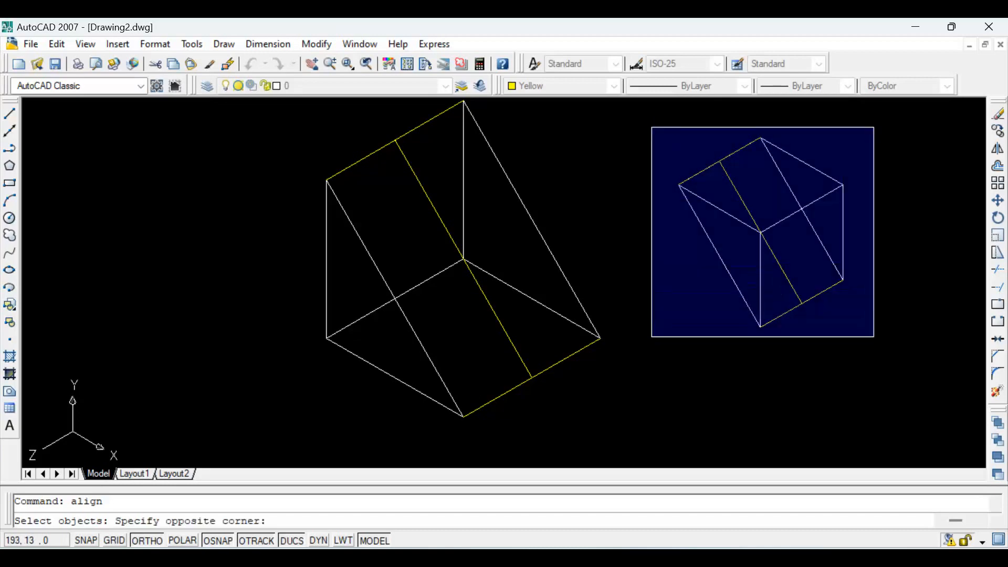
pyautogui.click(877, 341)
pyautogui.press('Return')
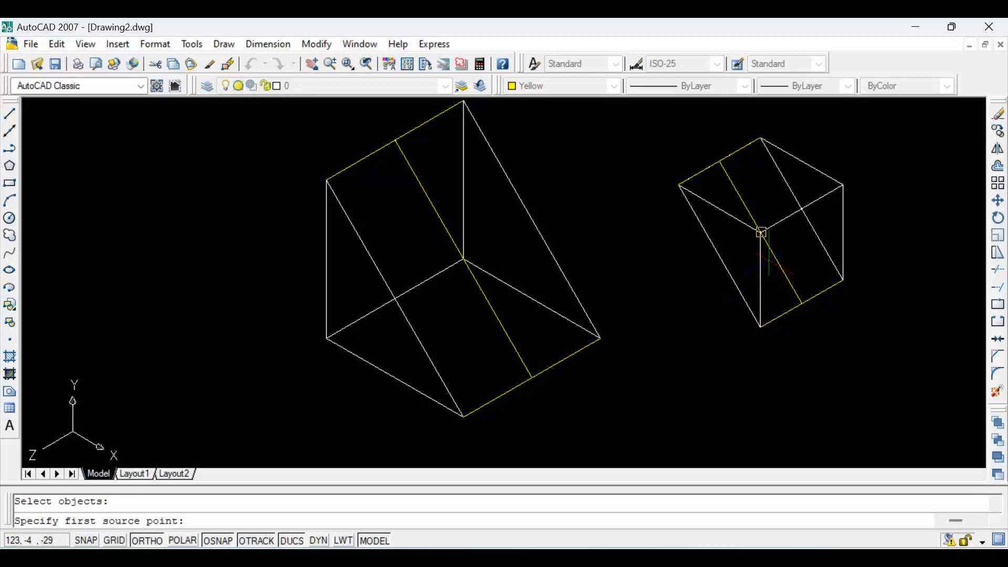
pyautogui.write('mid')
pyautogui.press('Return')
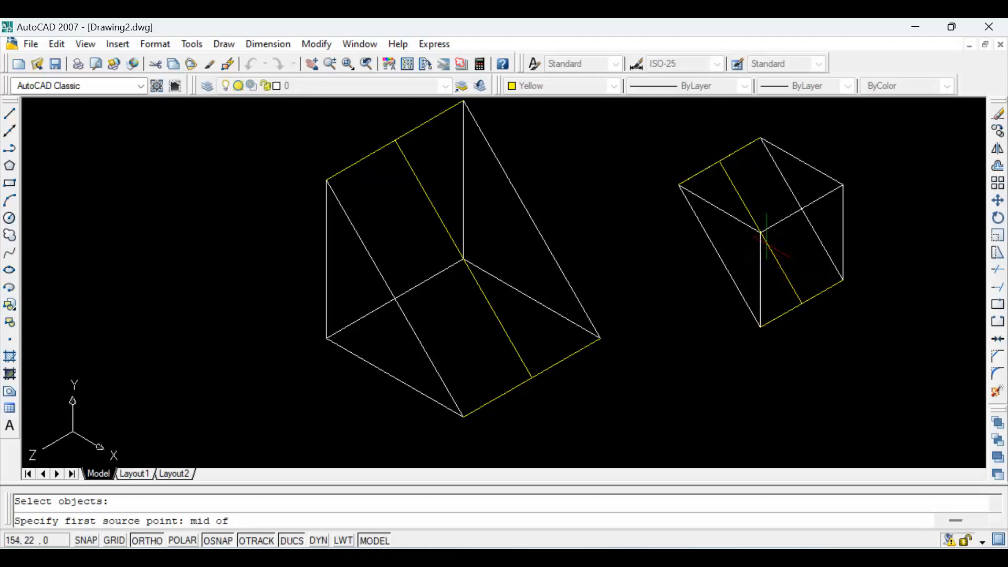
pyautogui.click(761, 232)
pyautogui.write('mid')
pyautogui.press('Return')
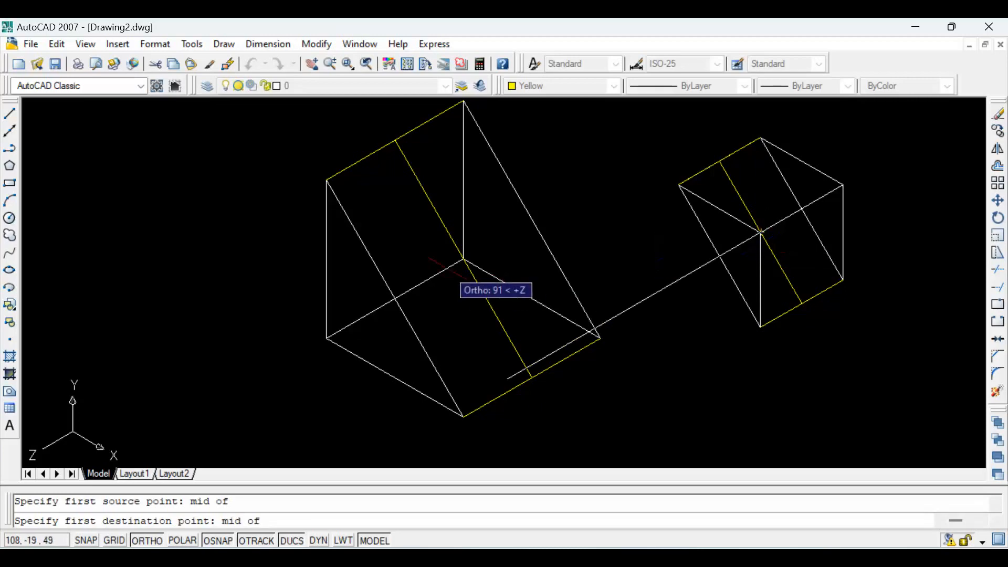
pyautogui.click(463, 258)
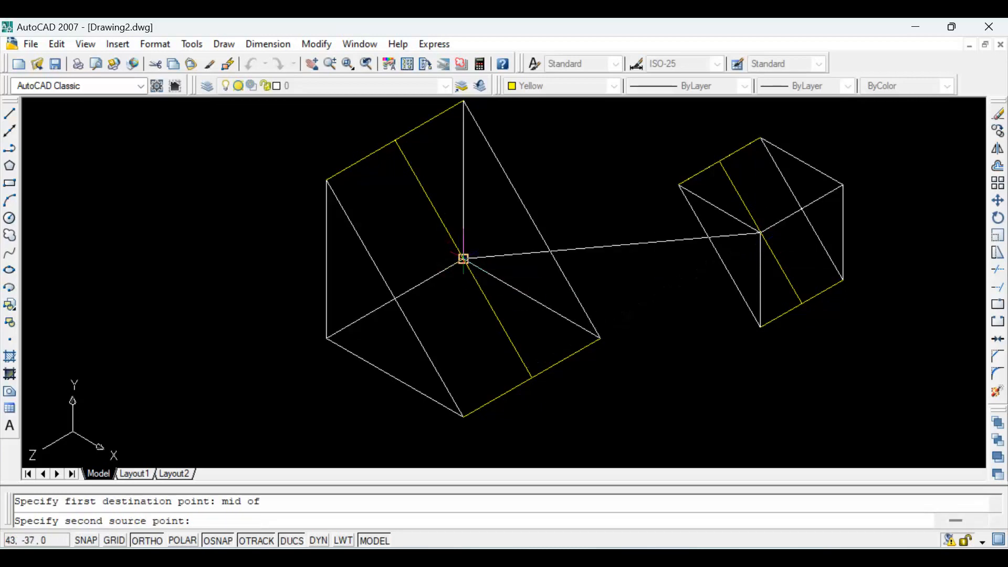
pyautogui.press('Return')
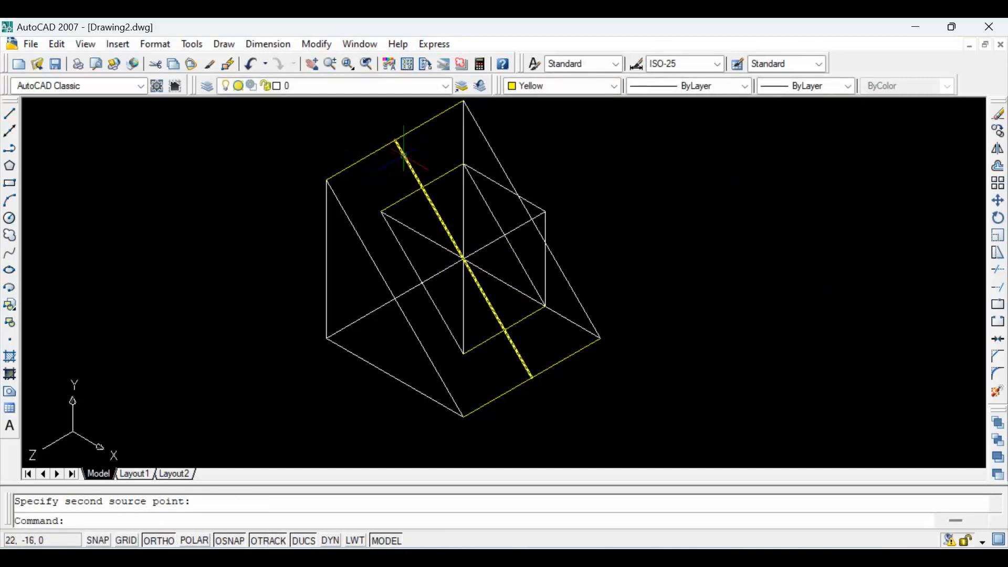
# Erase the yellow center lines from the sloping faces of the wedge and the small prism
pyautogui.click(403, 155)
pyautogui.press('Delete')
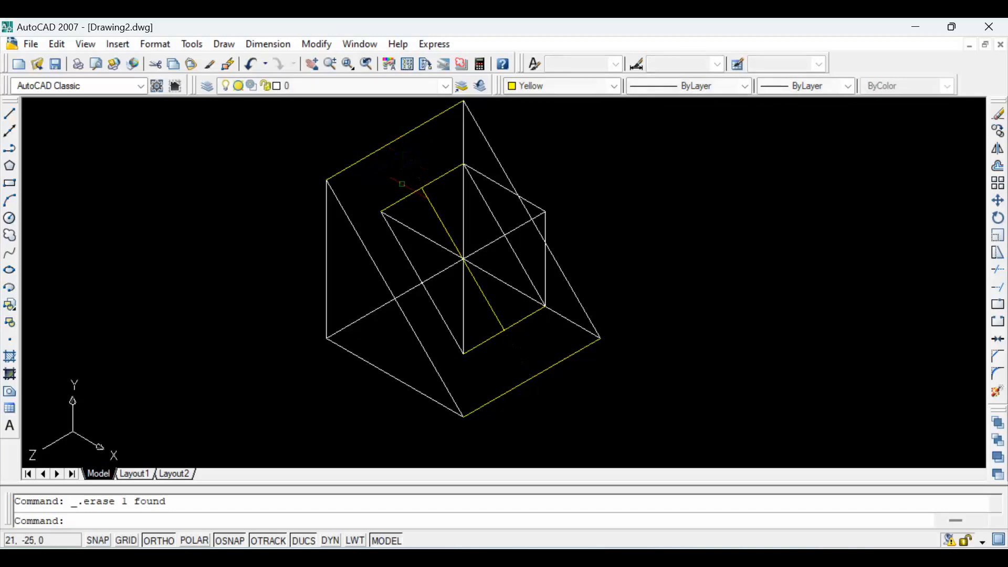
pyautogui.click(428, 200)
pyautogui.press('Delete')
# Erase the yellow line on the upper edge of the wedge's sloping face
pyautogui.scroll(-1, 420, 207)
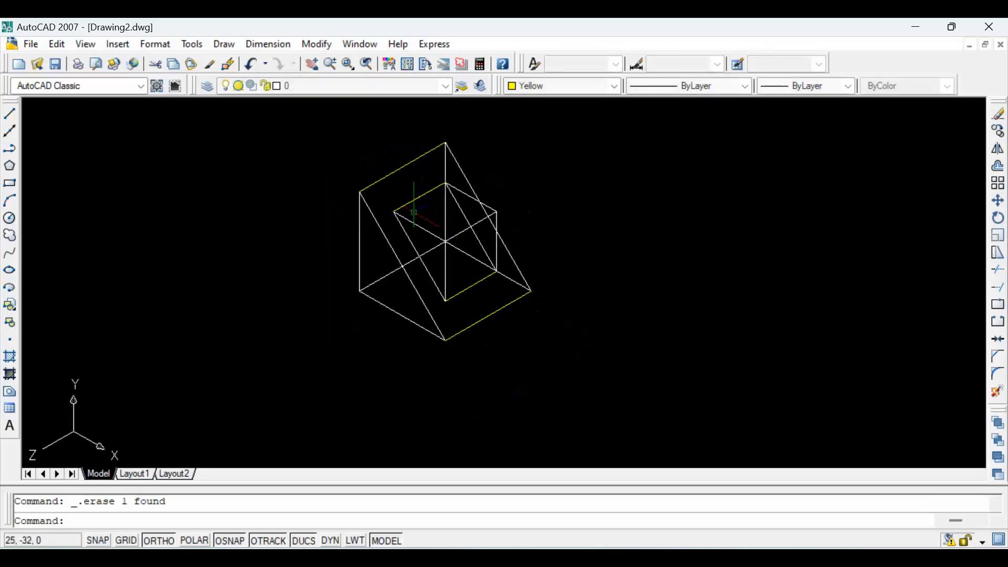
pyautogui.click(311, 130)
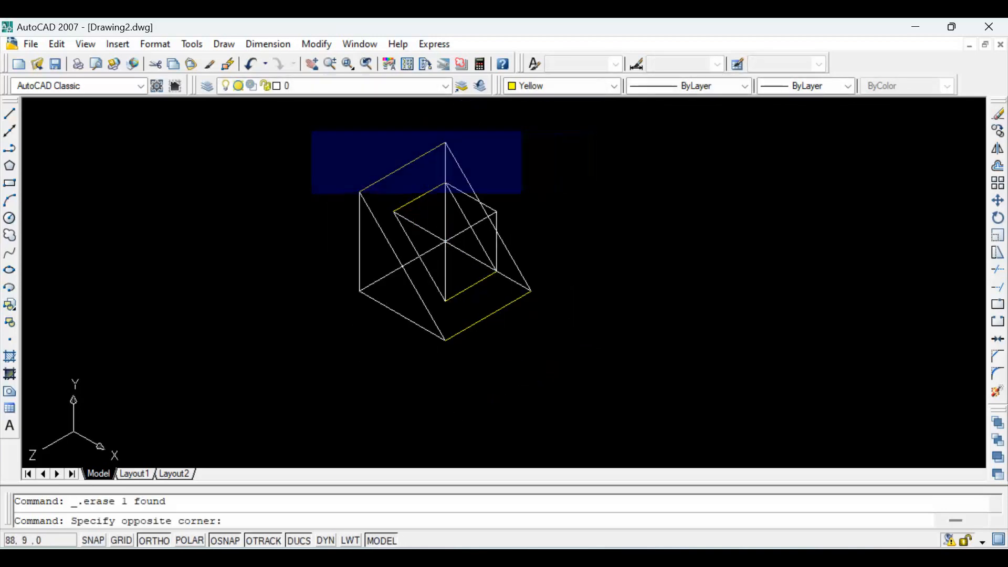
pyautogui.click(524, 200)
pyautogui.press('Delete')
# Erase the yellow line on the upper edge of the small prism's sloping face
pyautogui.click(453, 198)
pyautogui.scroll(3, 431, 192)
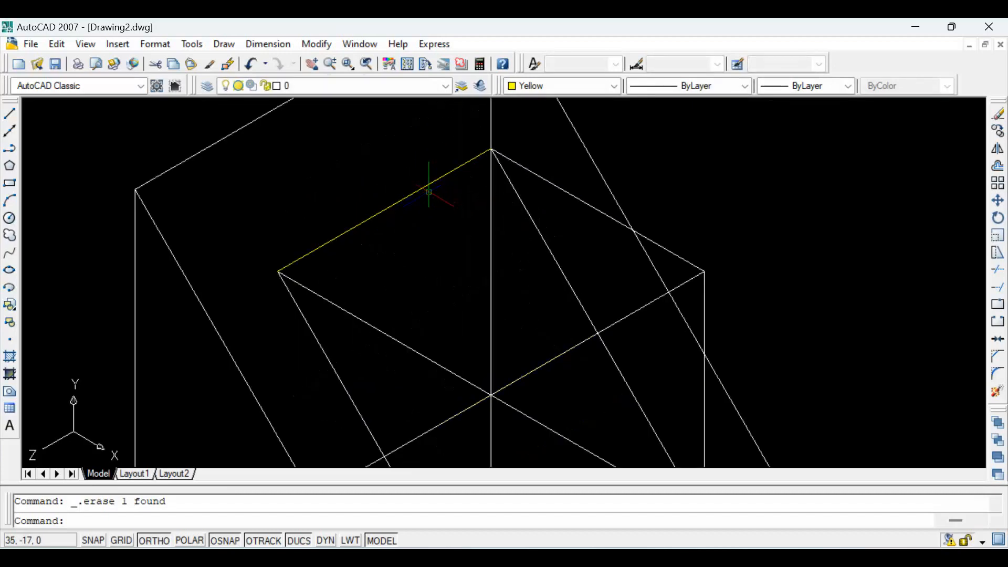
pyautogui.scroll(-3, 342, 181)
pyautogui.click(311, 169)
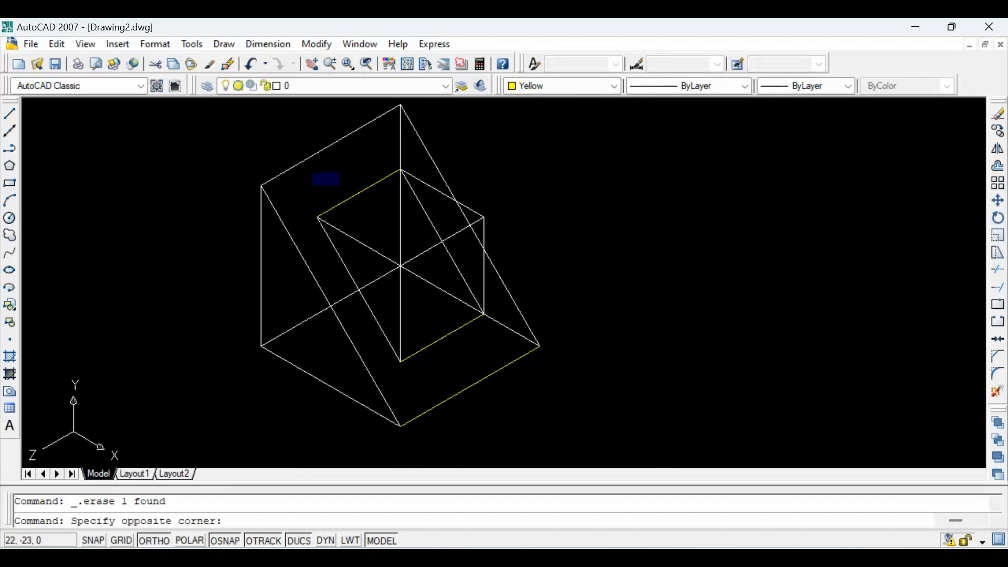
pyautogui.click(431, 226)
pyautogui.press('Escape')
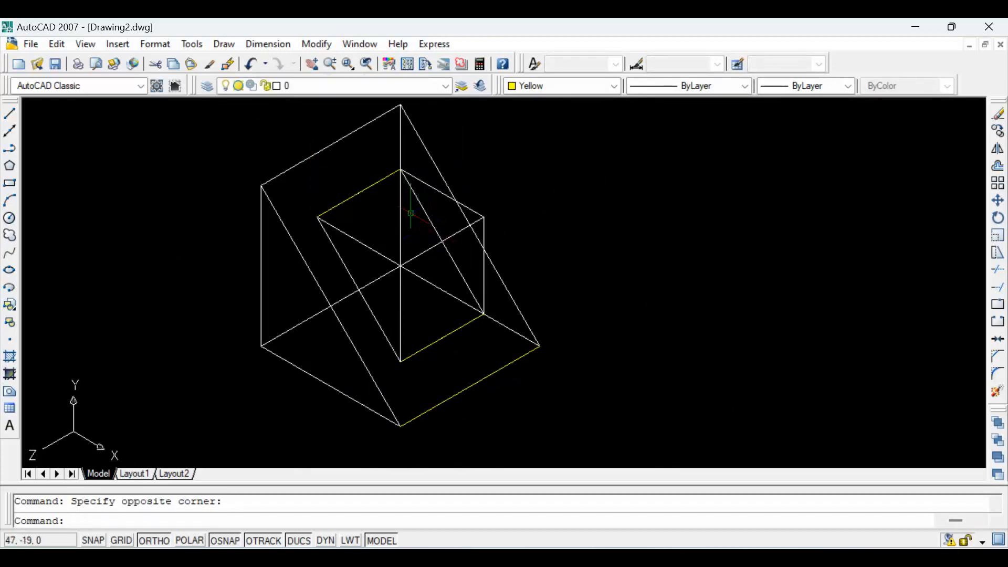
pyautogui.scroll(-1, 343, 174)
pyautogui.click(285, 143)
pyautogui.click(391, 209)
pyautogui.press('Delete')
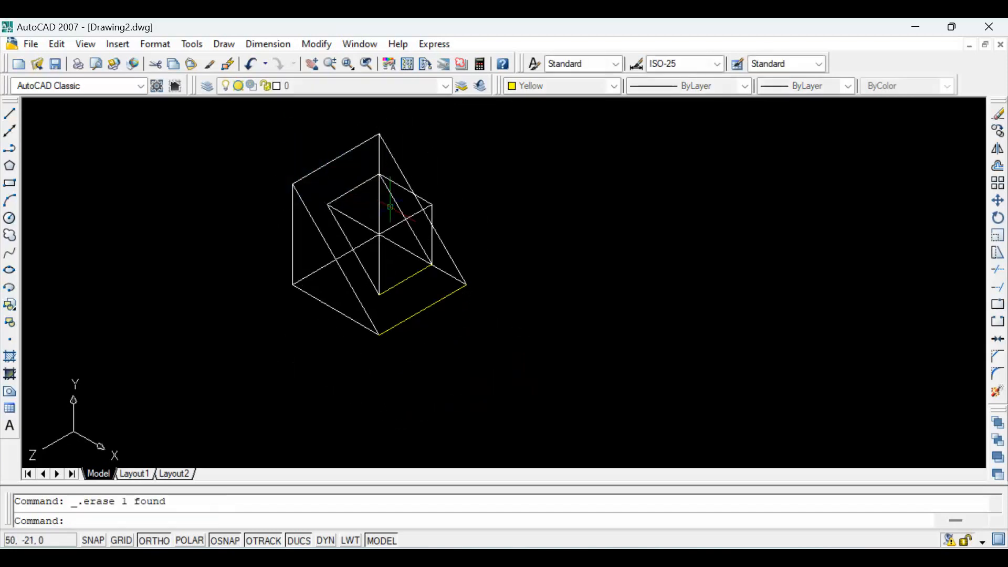
# Erase the yellow line on the lower edge of the small prism's sloping face
pyautogui.scroll(3, 401, 278)
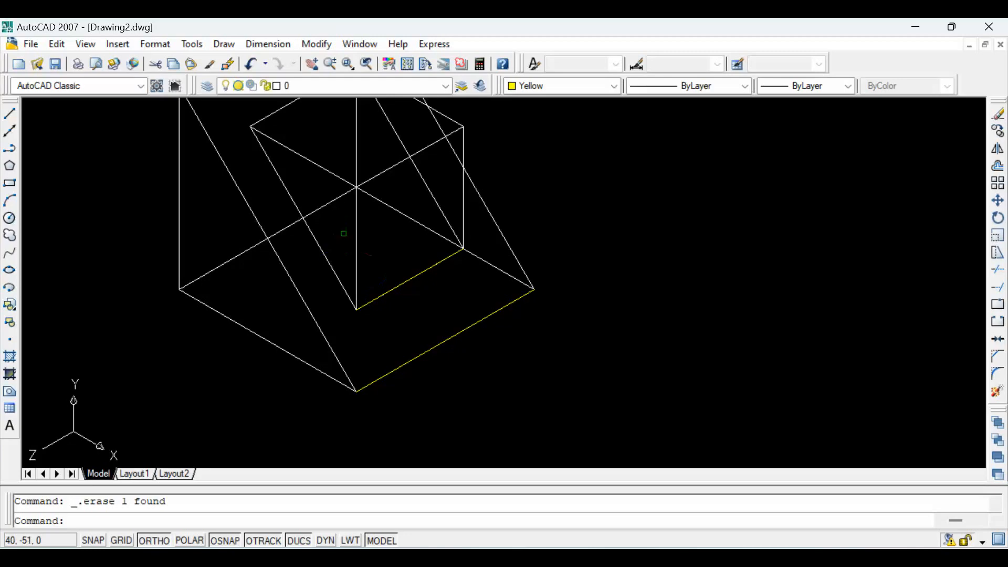
pyautogui.click(339, 228)
pyautogui.click(492, 321)
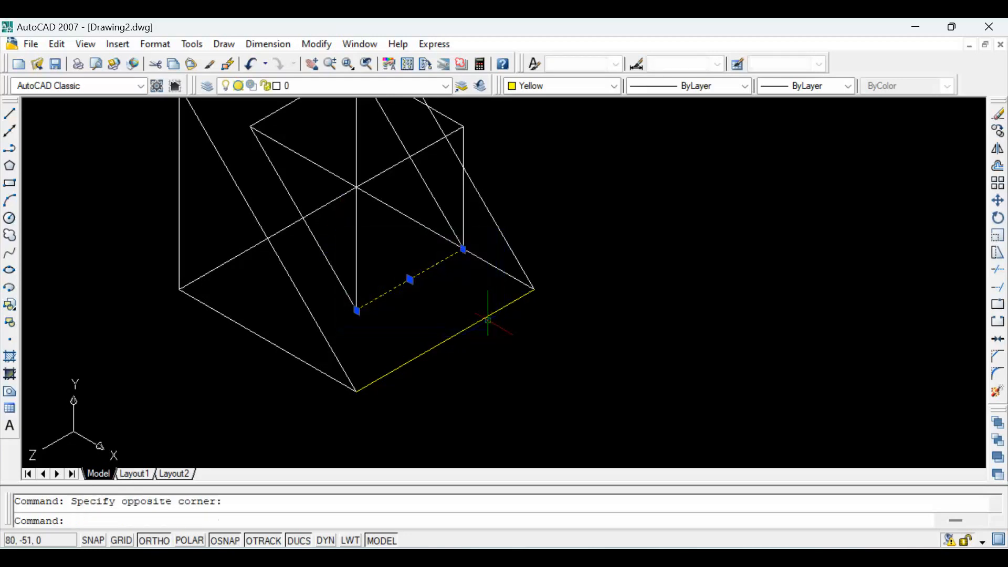
# Erase the yellow line on the lower edge of the wedge's sloping face
pyautogui.scroll(-4, 468, 326)
pyautogui.scroll(3, 448, 323)
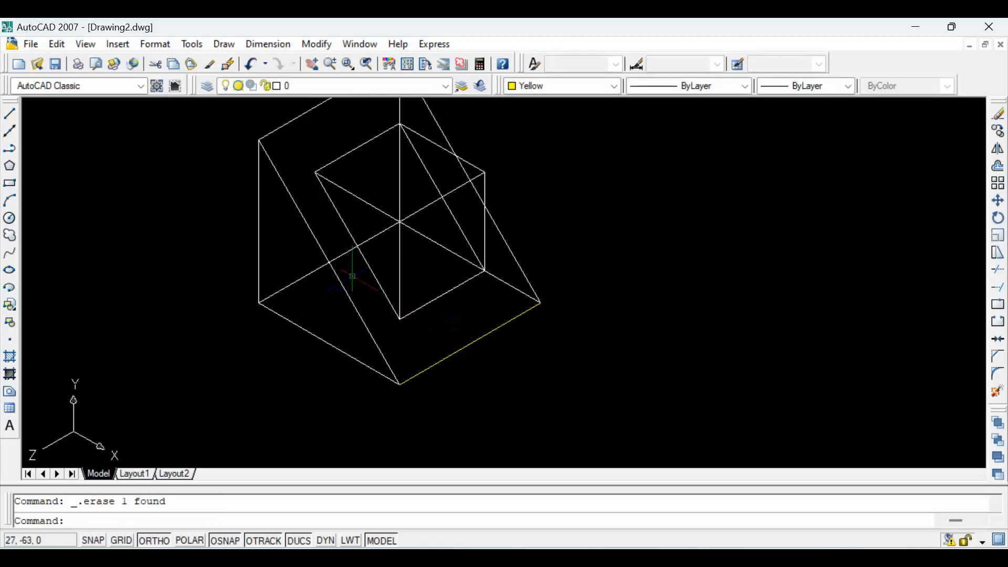
pyautogui.click(352, 276)
pyautogui.click(558, 398)
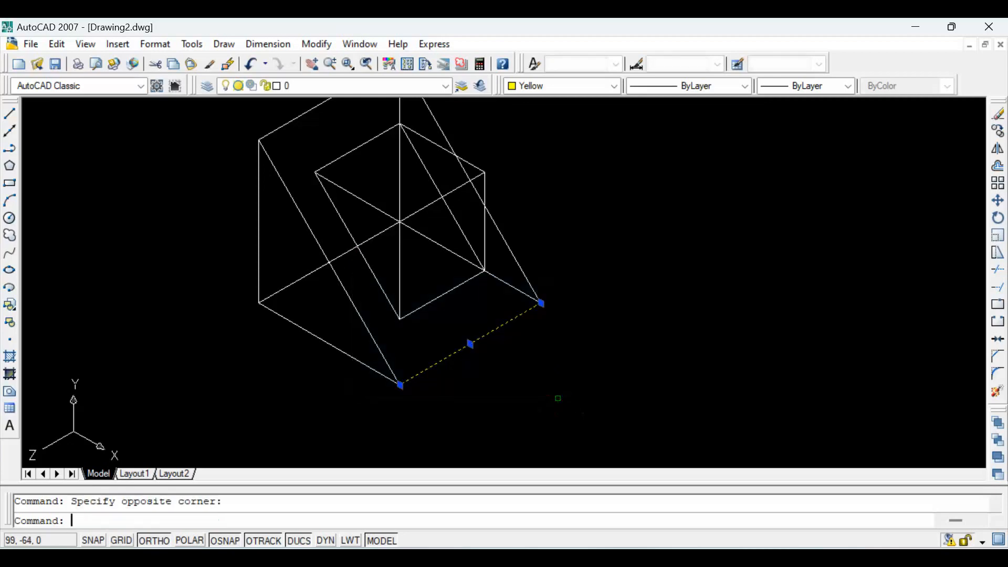
pyautogui.press('Delete')
# Display the wedge and the small block as shaded solids with the SHADE command
pyautogui.scroll(-4, 557, 386)
pyautogui.scroll(2, 557, 385)
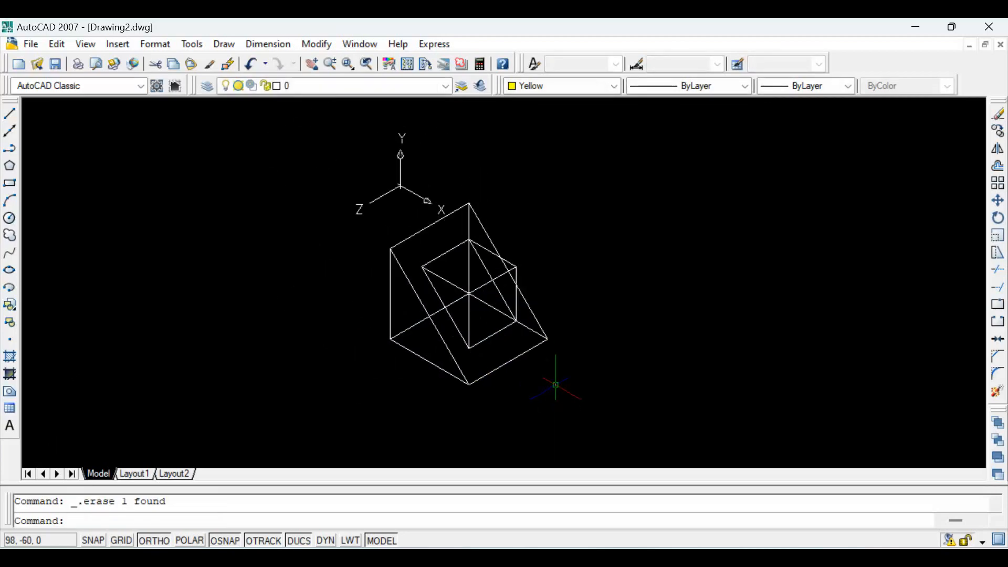
pyautogui.write('shade')
pyautogui.press('Return')
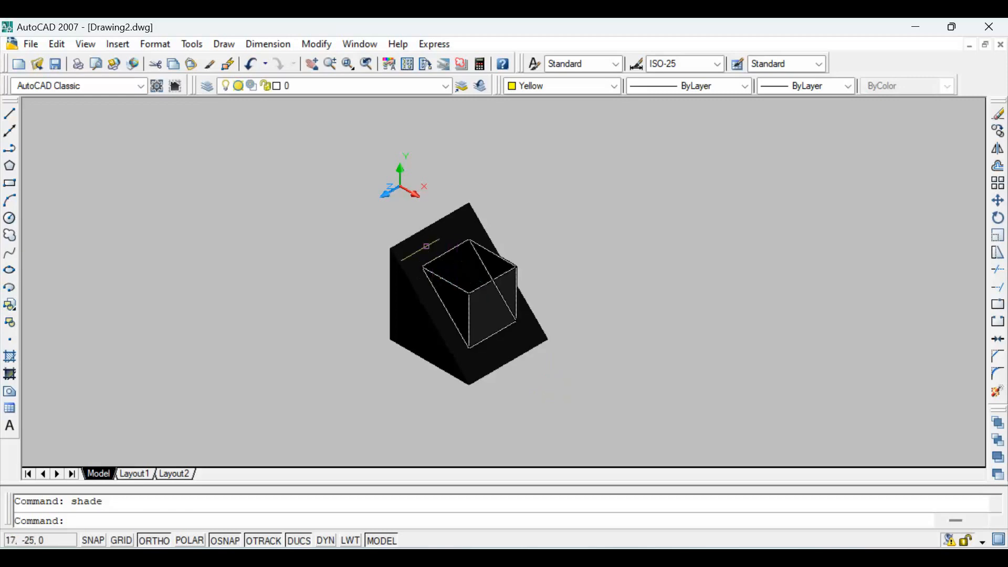
pyautogui.click(426, 244)
pyautogui.click(721, 403)
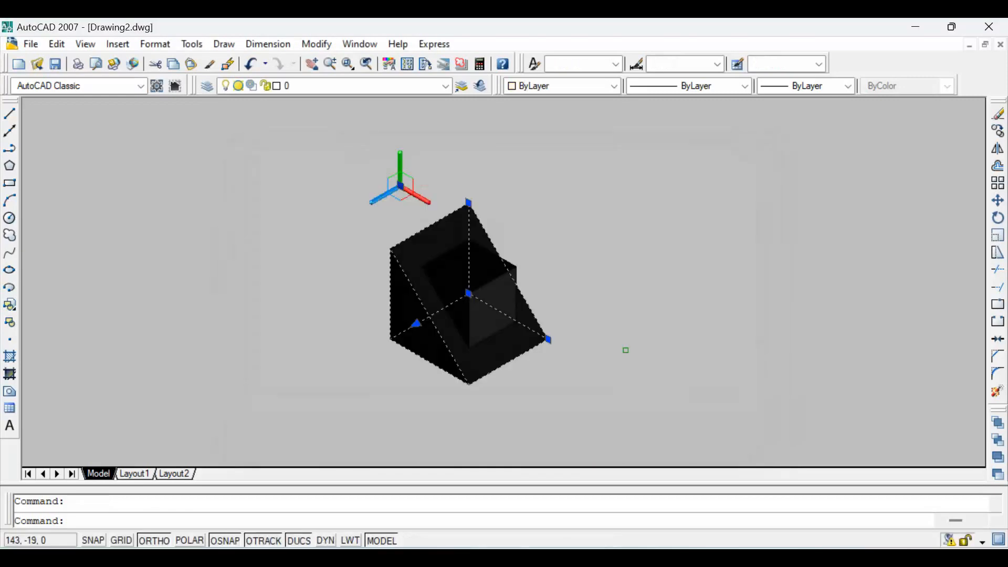
pyautogui.press('Escape')
# Set the large wedge's color to Green
pyautogui.click(421, 231)
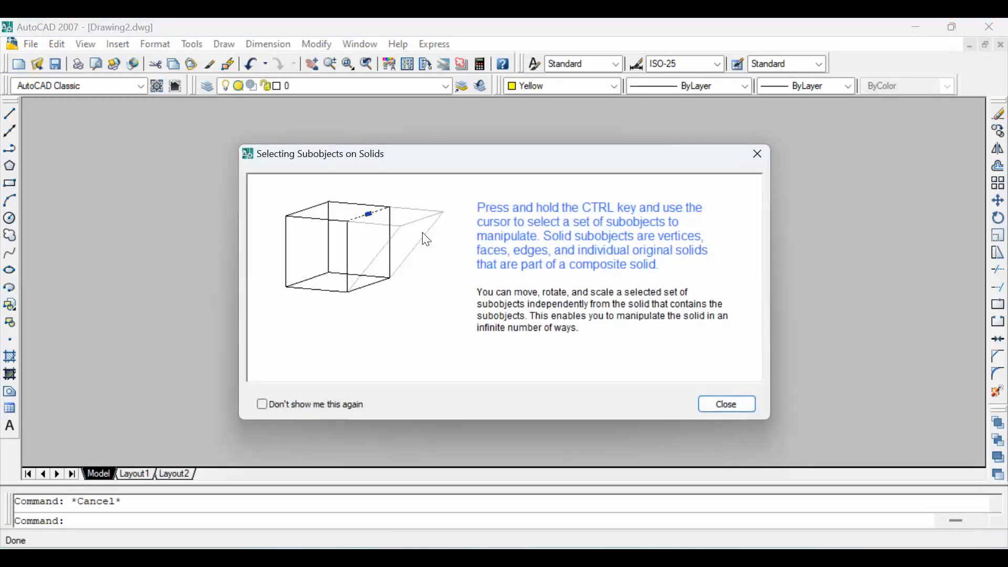
pyautogui.click(724, 397)
pyautogui.click(596, 86)
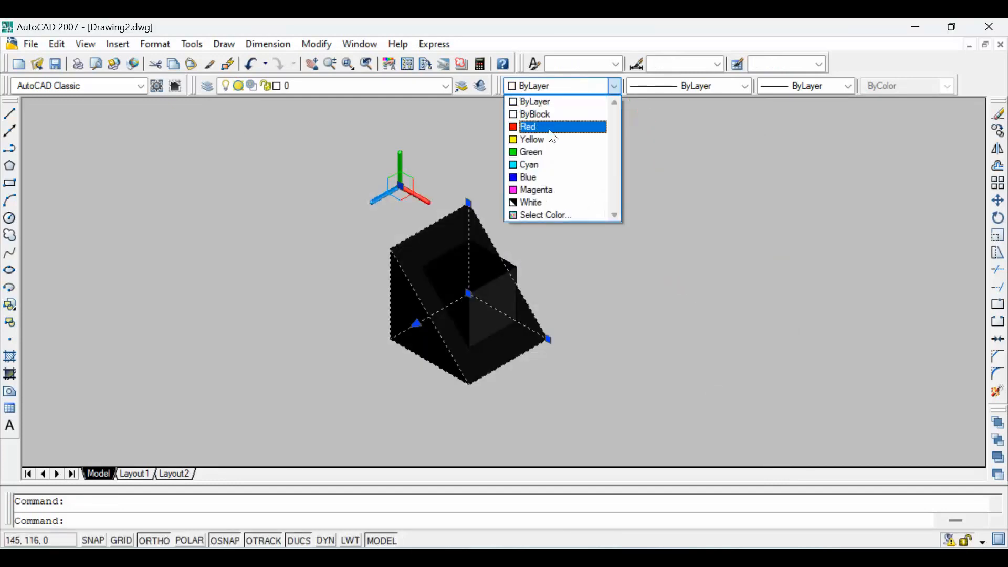
pyautogui.click(546, 152)
# Add the small block to the selected wedge, set the color of both solids to Blue, and clear the selection
pyautogui.click(467, 289)
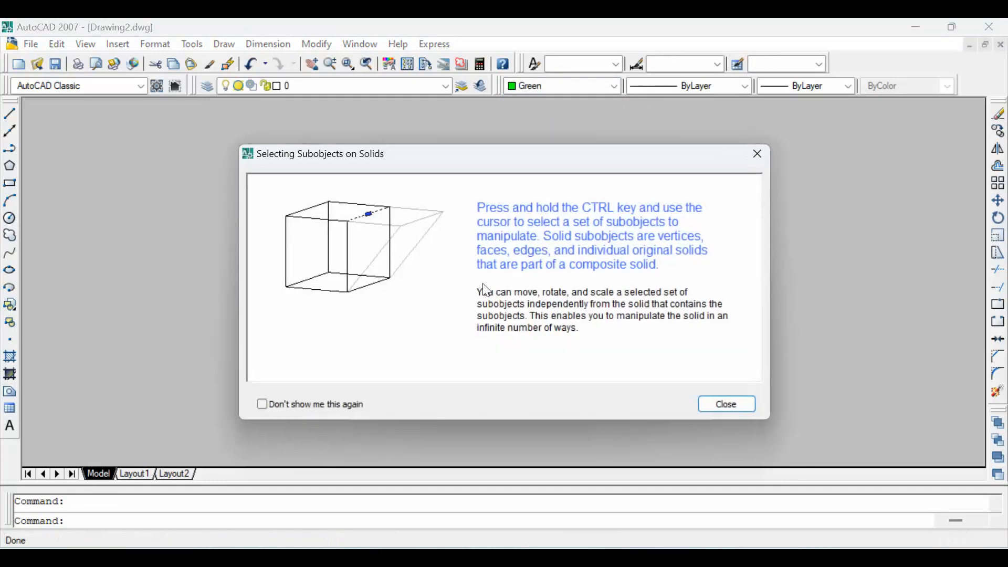
pyautogui.click(725, 409)
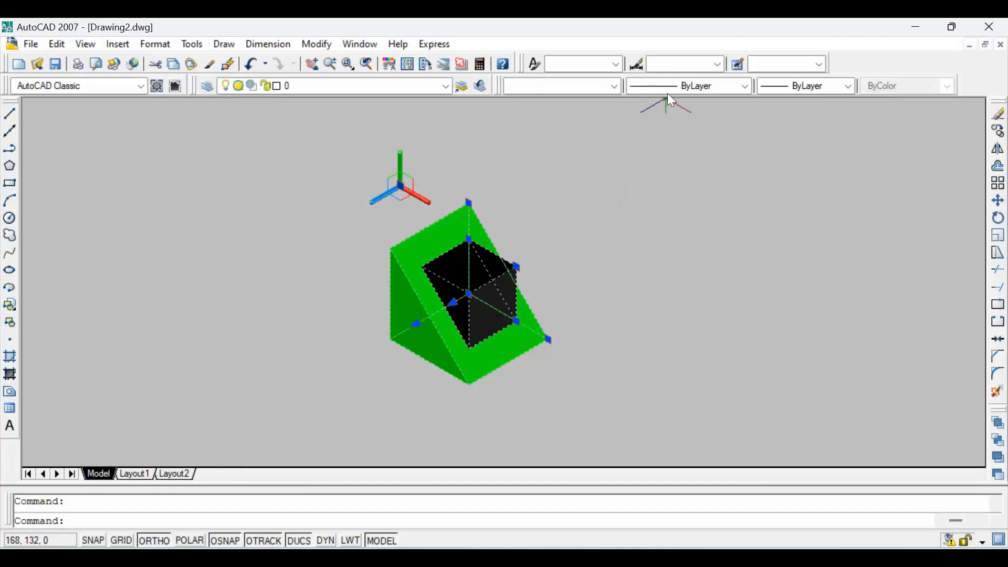
pyautogui.click(589, 86)
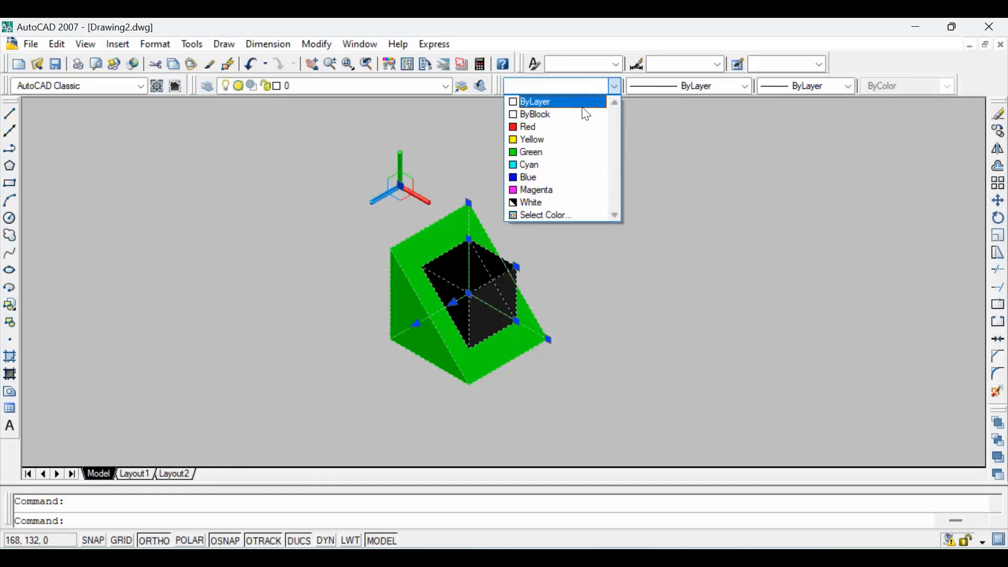
pyautogui.click(559, 174)
pyautogui.press('Escape')
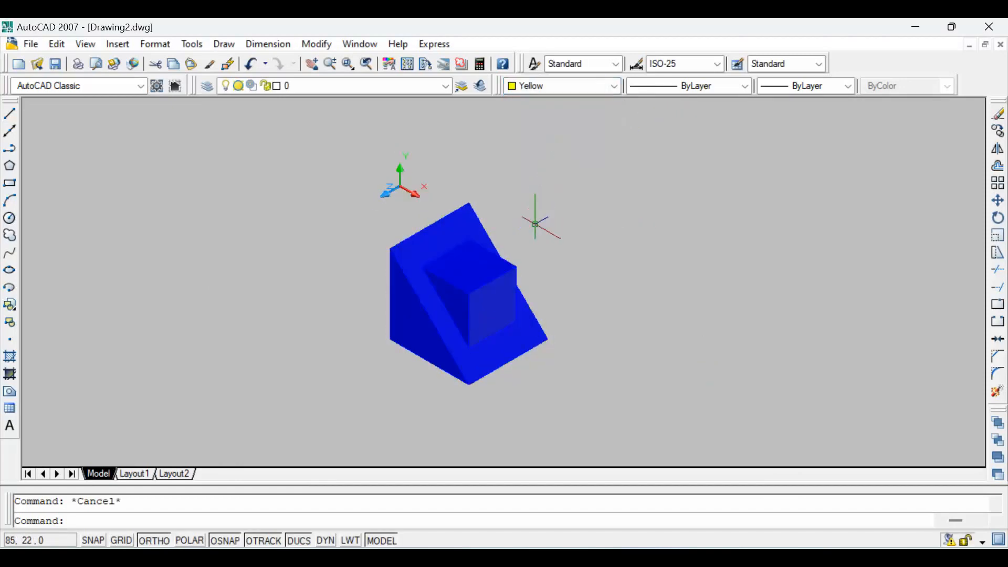
pyautogui.click(402, 260)
pyautogui.click(722, 402)
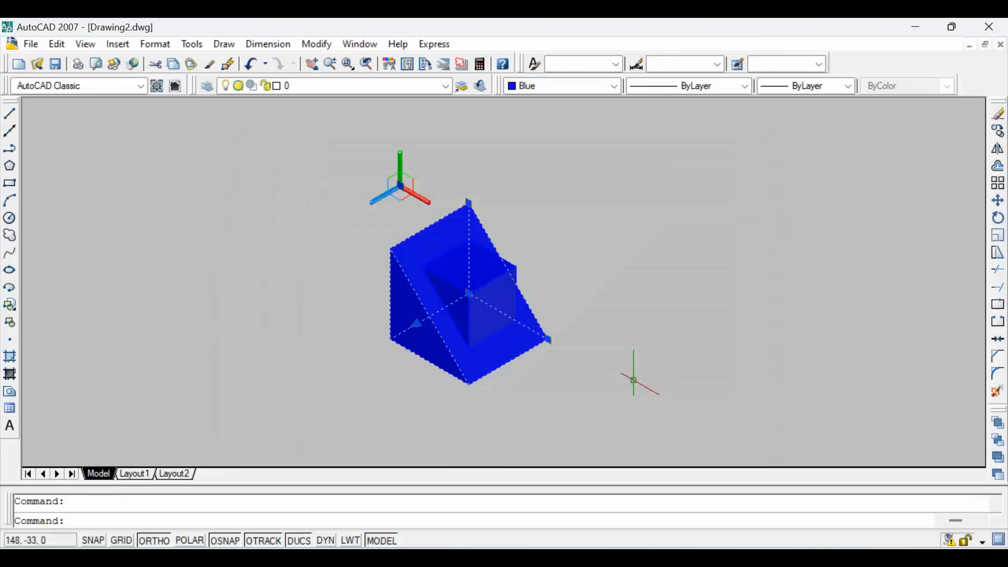
pyautogui.press('Escape')
pyautogui.scroll(5, 405, 259)
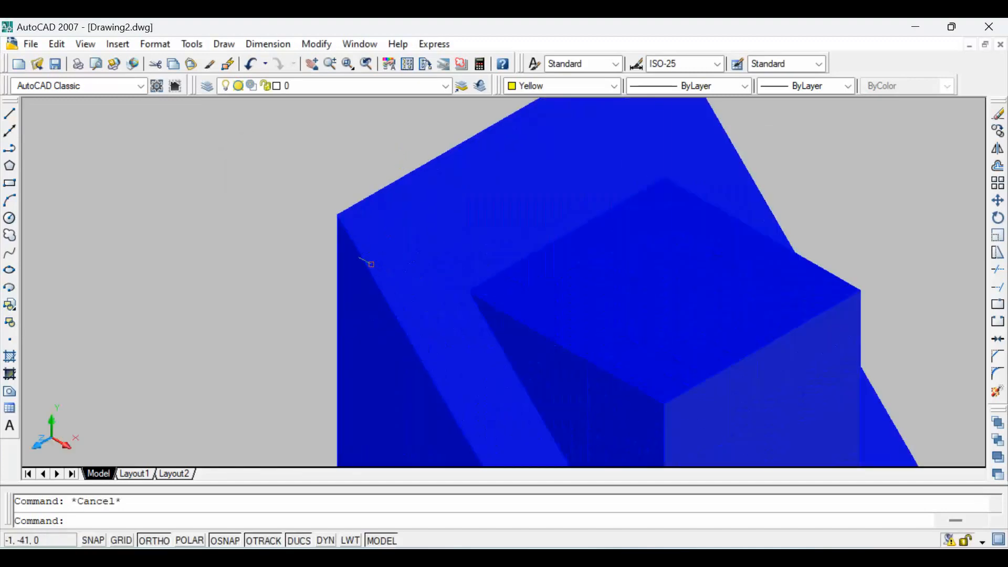
pyautogui.click(370, 272)
pyautogui.click(727, 405)
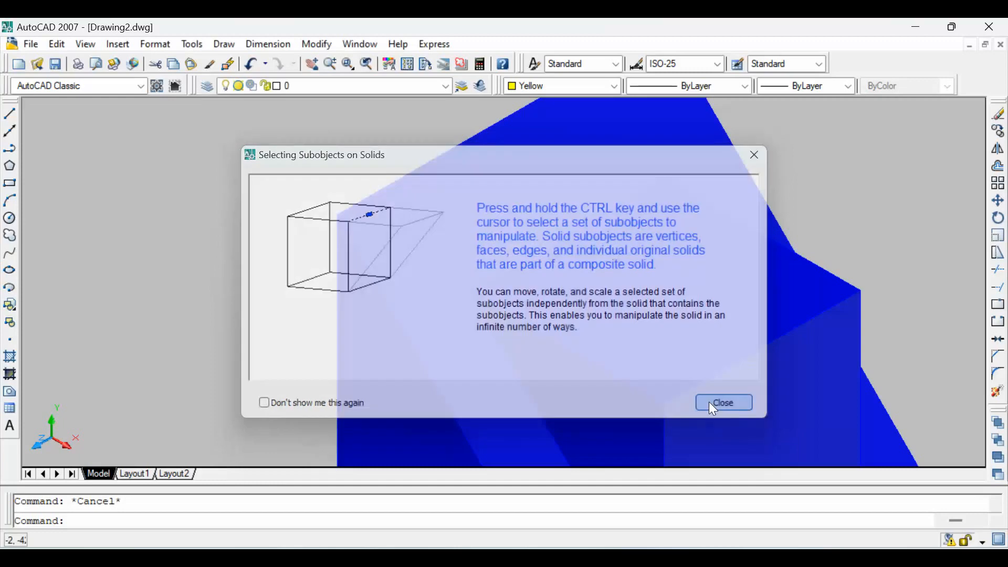
pyautogui.scroll(-3, 651, 275)
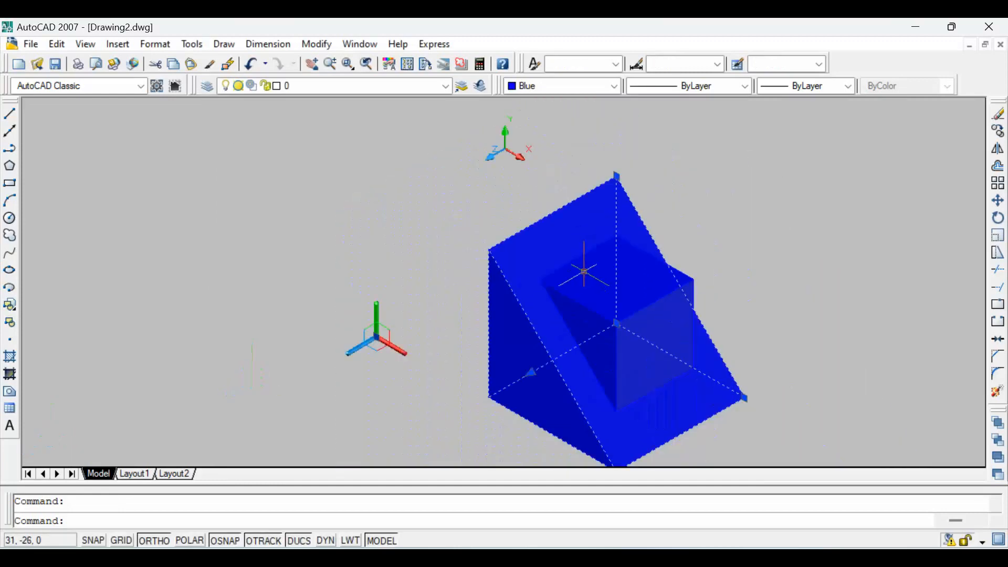
# Set only the small block's color to Green and clear the selection
pyautogui.click(682, 274)
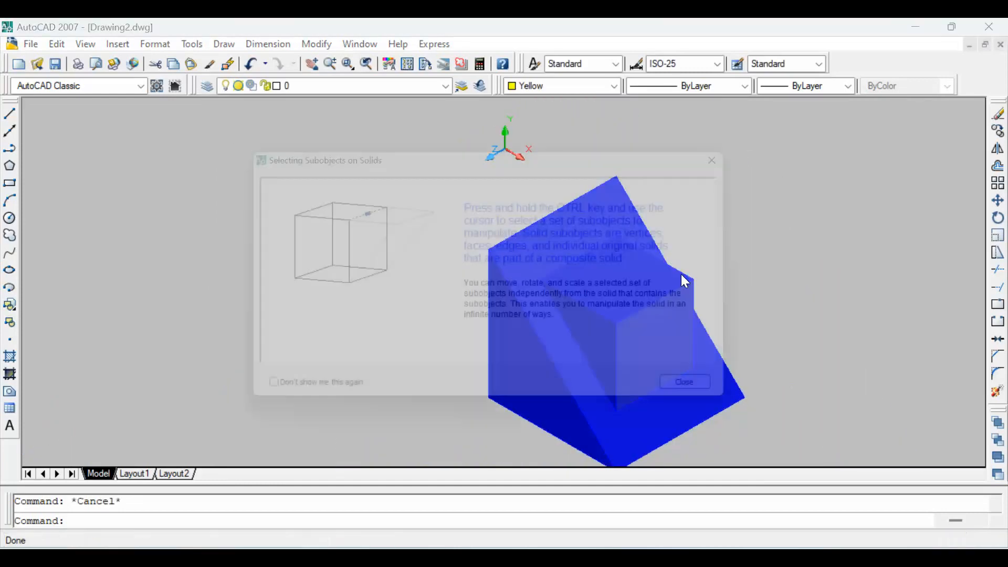
pyautogui.click(721, 400)
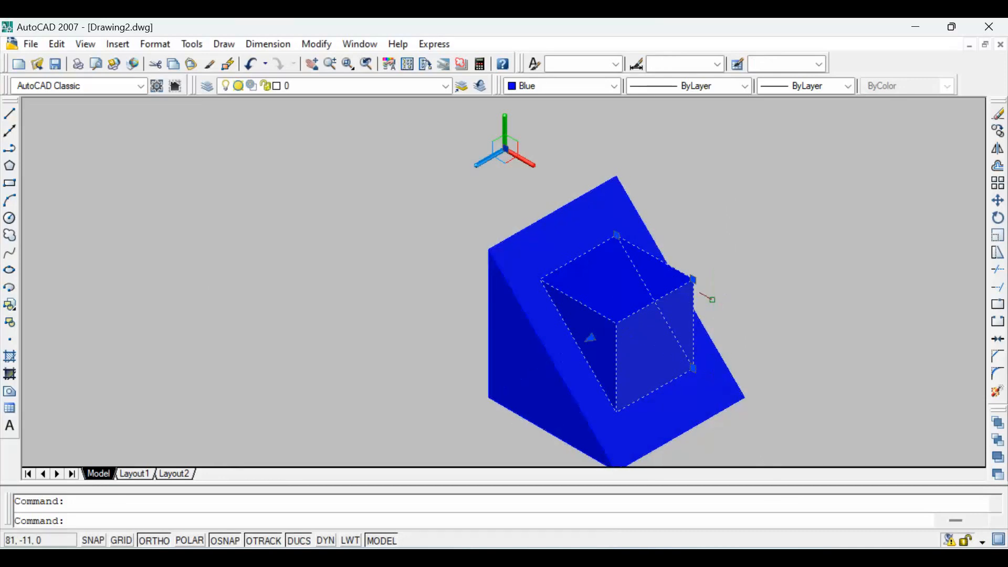
pyautogui.click(566, 88)
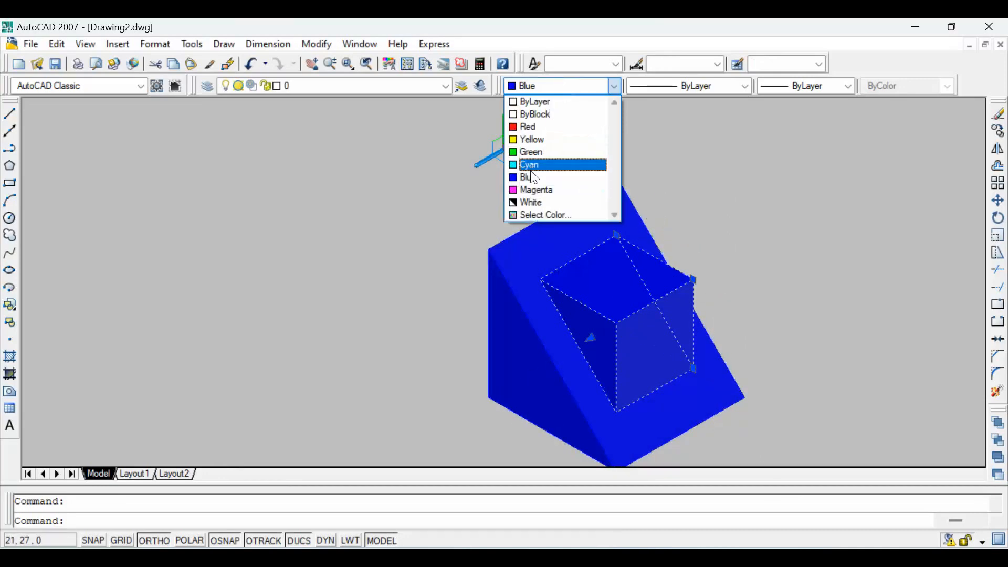
pyautogui.click(534, 152)
pyautogui.press('Escape')
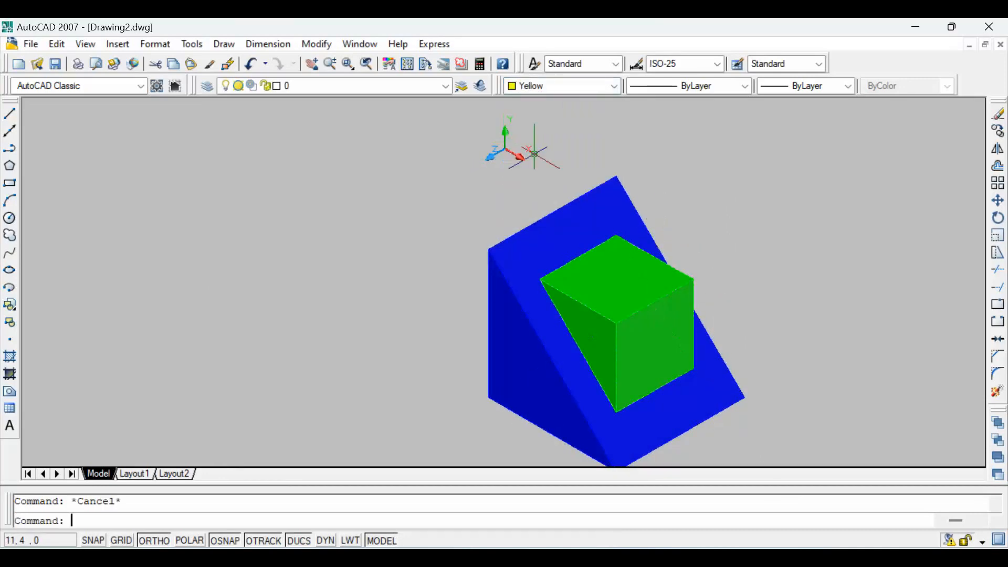
# Fit the whole model in the view with the Zoom All option
pyautogui.write('z')
pyautogui.press('Return')
pyautogui.write('a')
pyautogui.press('Return')
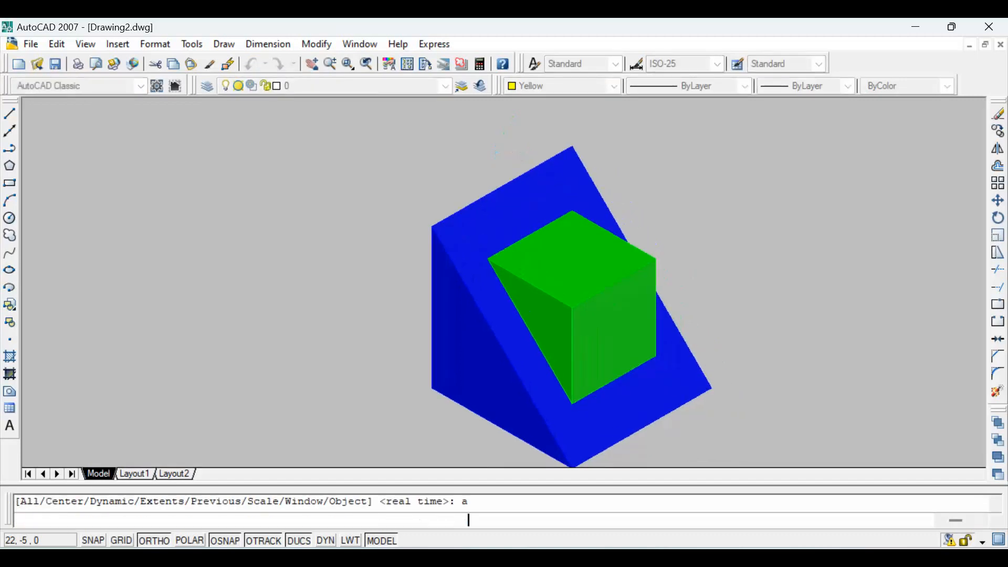